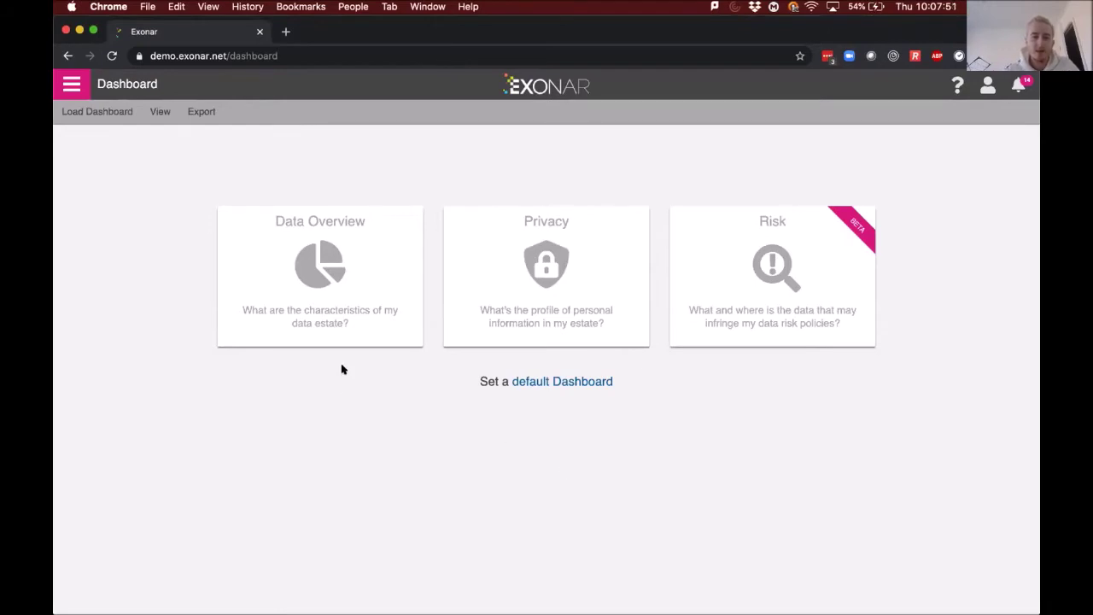
Open the Data Overview dashboard and examine its data totals and its file size, age, type and location charts.
left_click(369, 272)
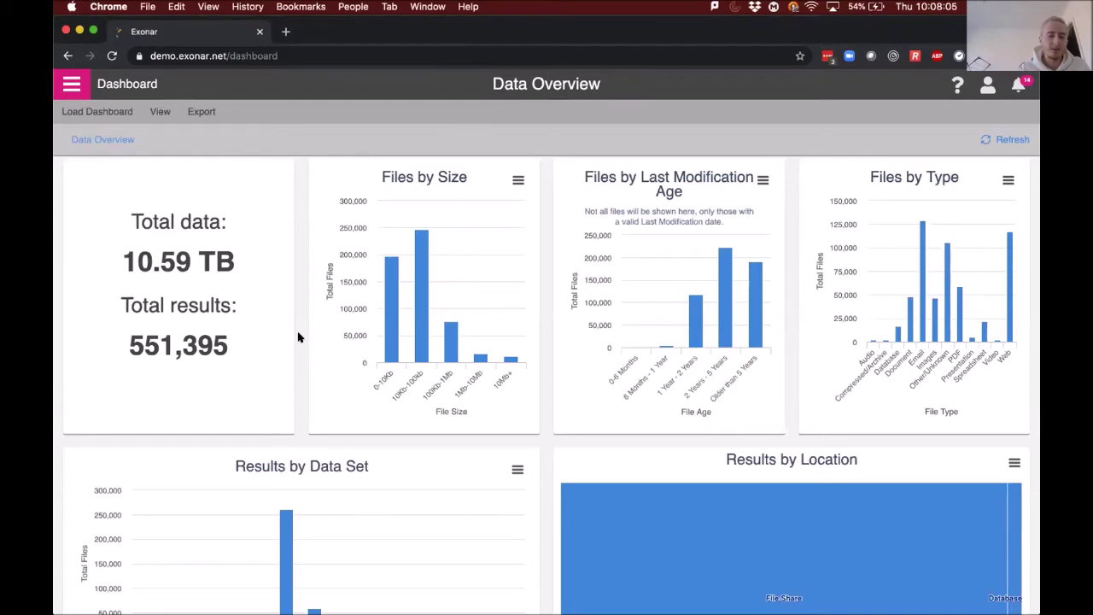
scroll(298, 337, "down", 3)
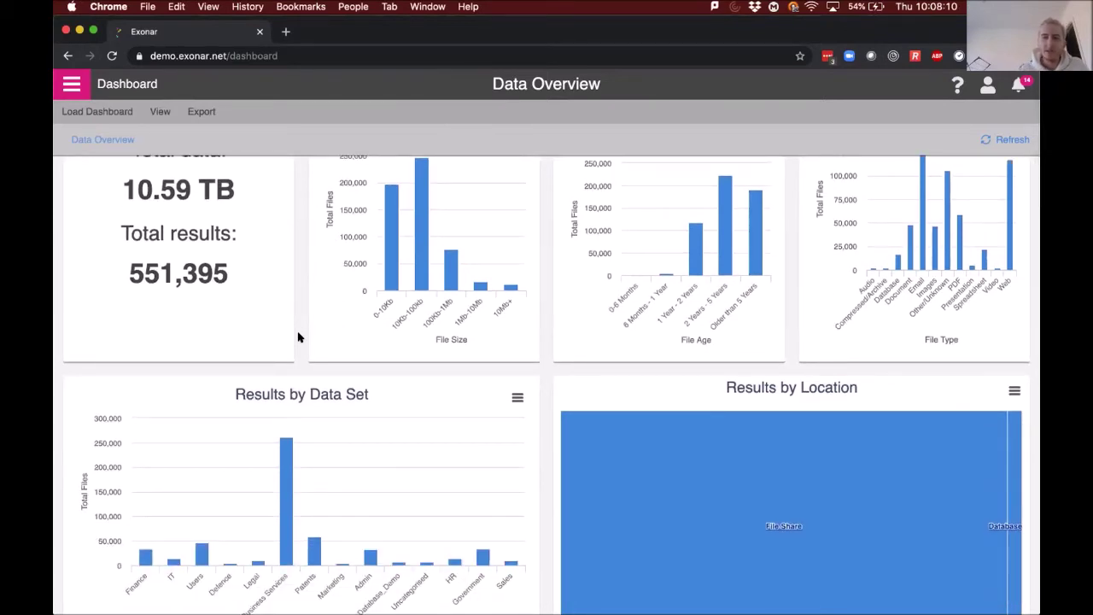
scroll(298, 337, "up", 3)
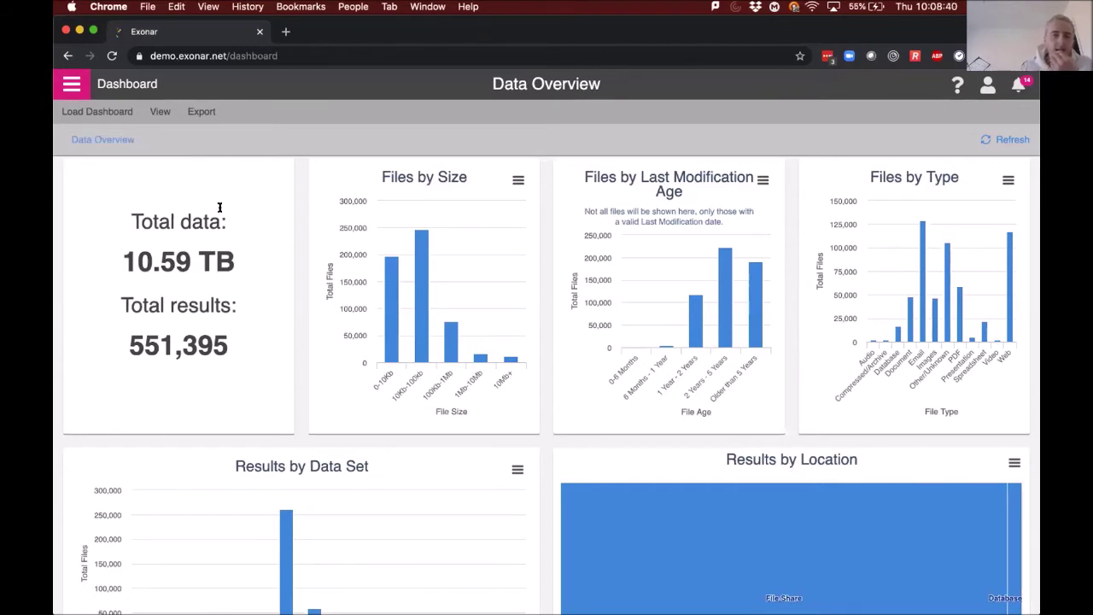
Go to the search page and load the Salary/Payroll Information example query.
left_click(69, 87)
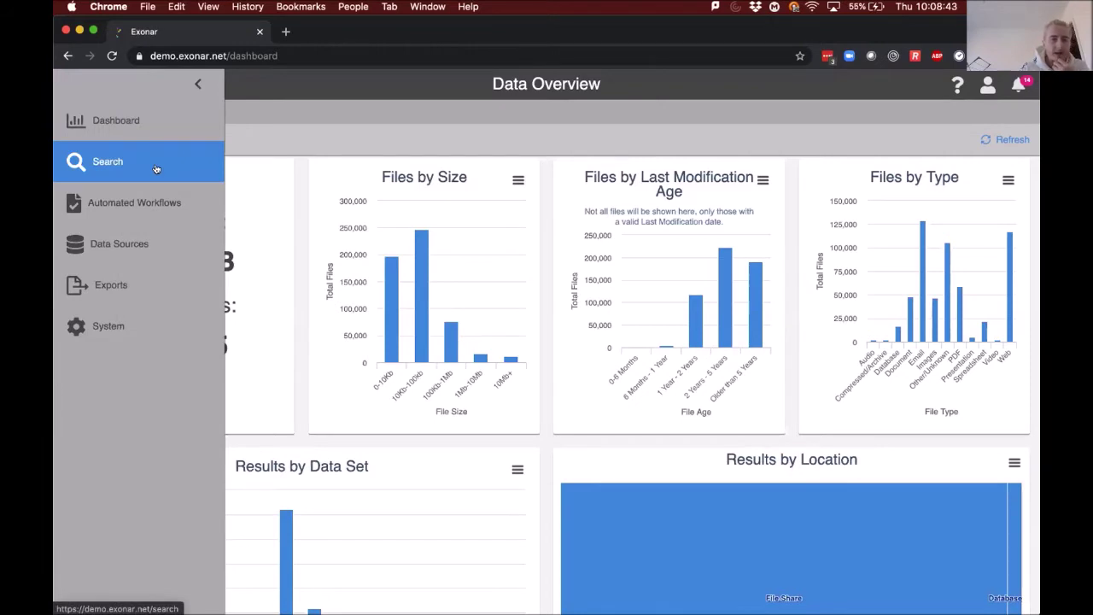
left_click(156, 168)
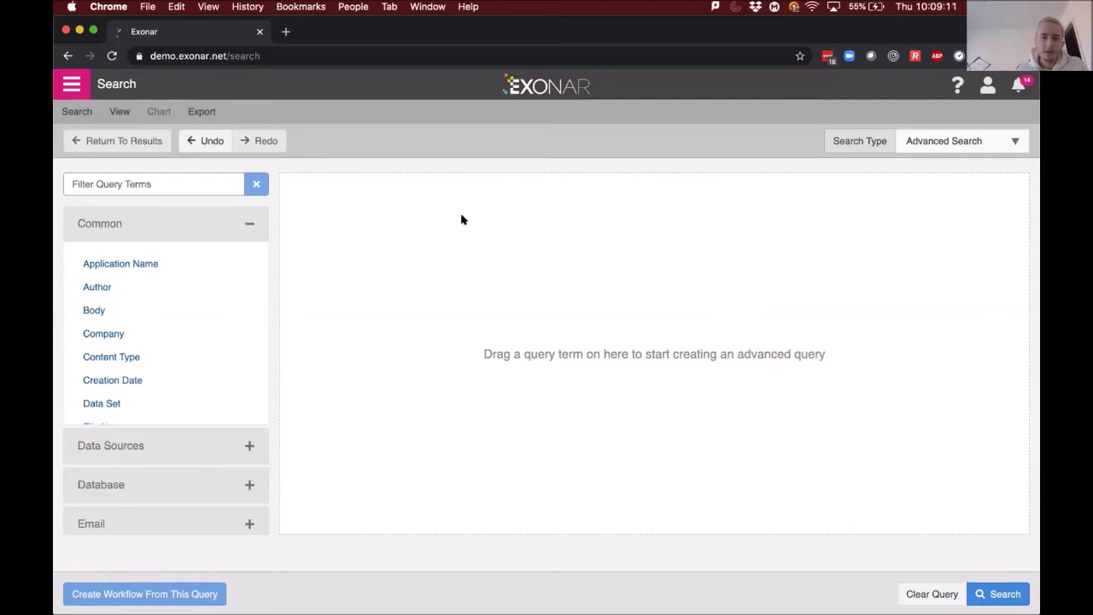
left_click(85, 117)
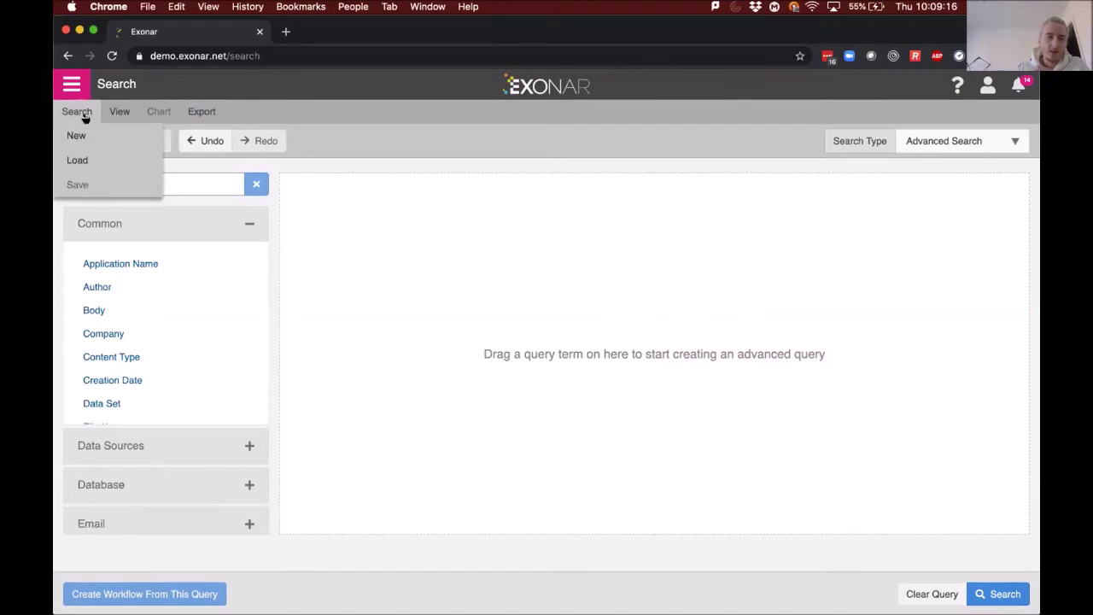
left_click(105, 162)
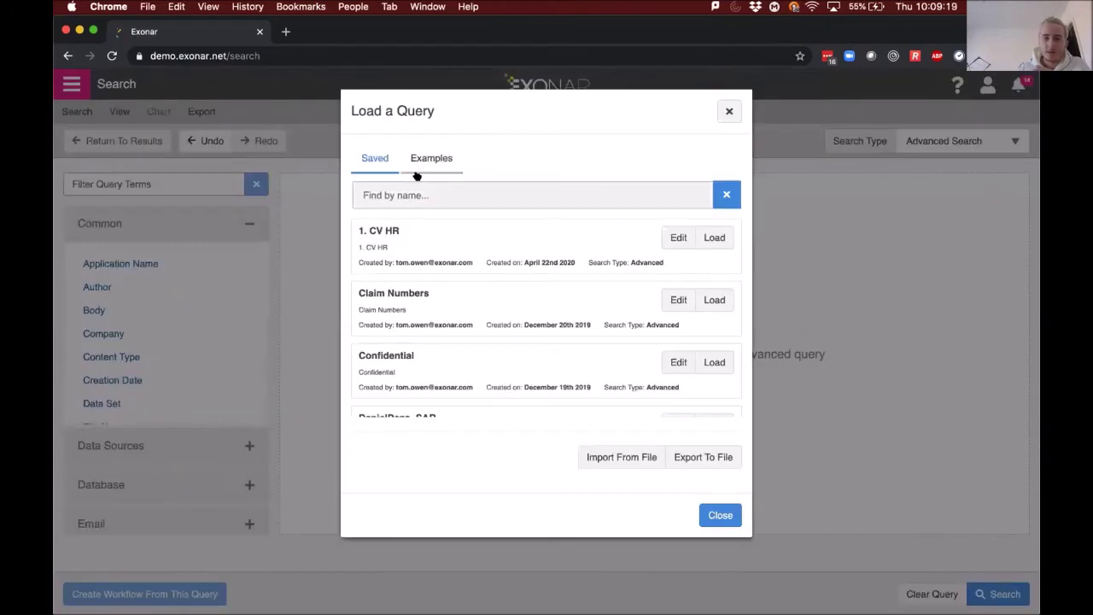
left_click(431, 161)
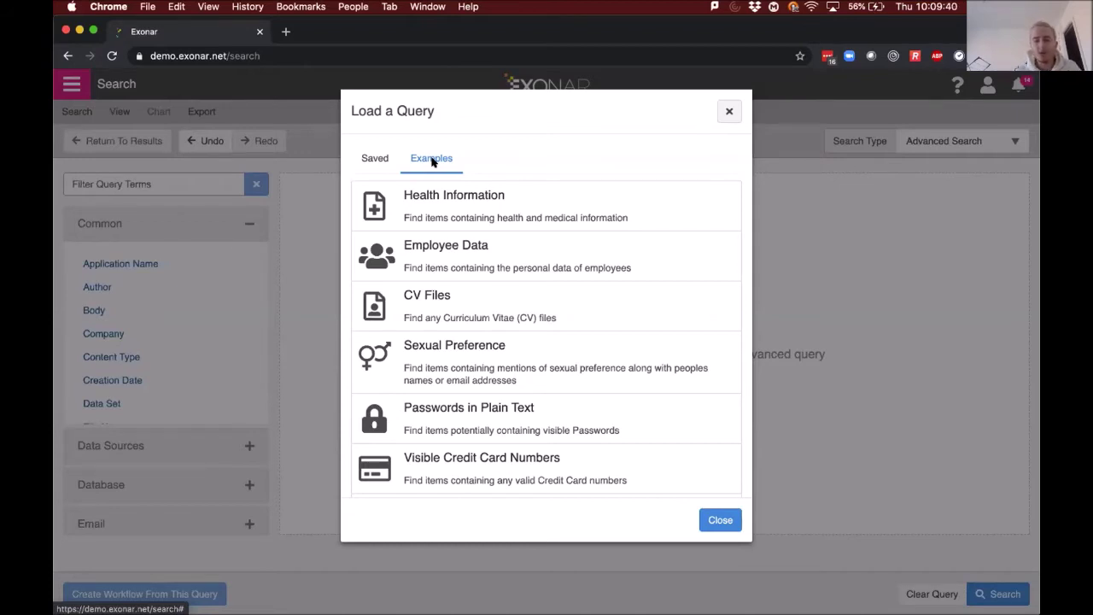
scroll(629, 329, "down", 3)
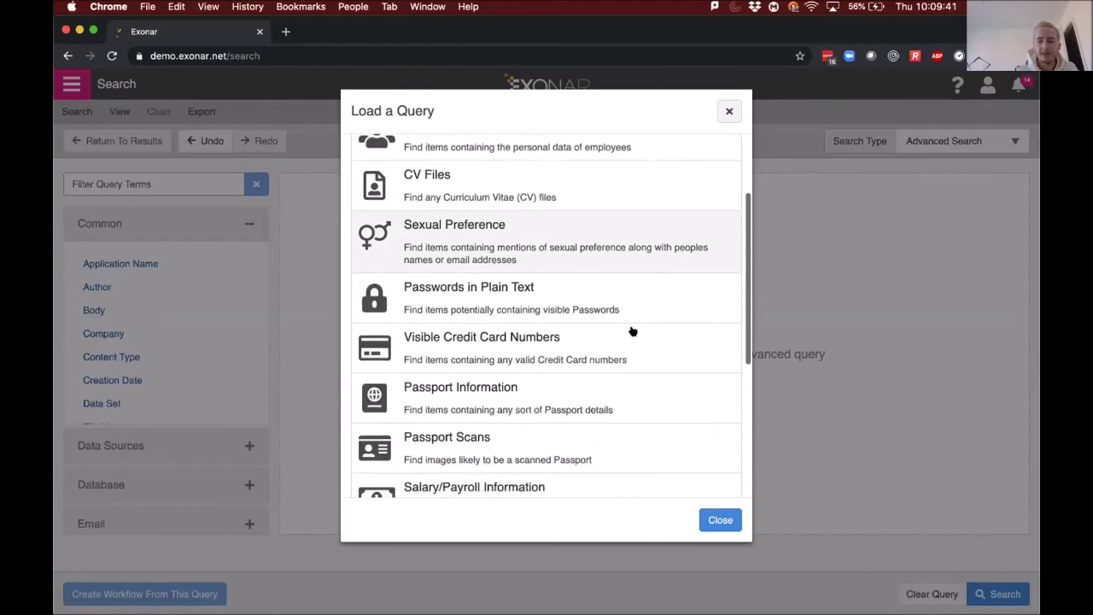
scroll(632, 331, "down", 3)
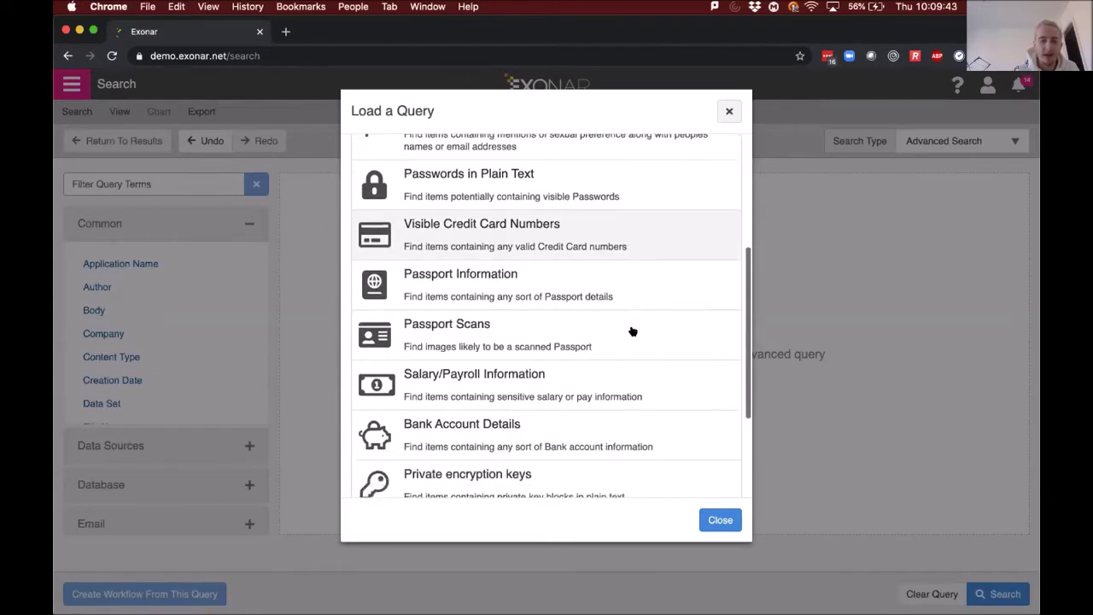
scroll(632, 332, "down", 2)
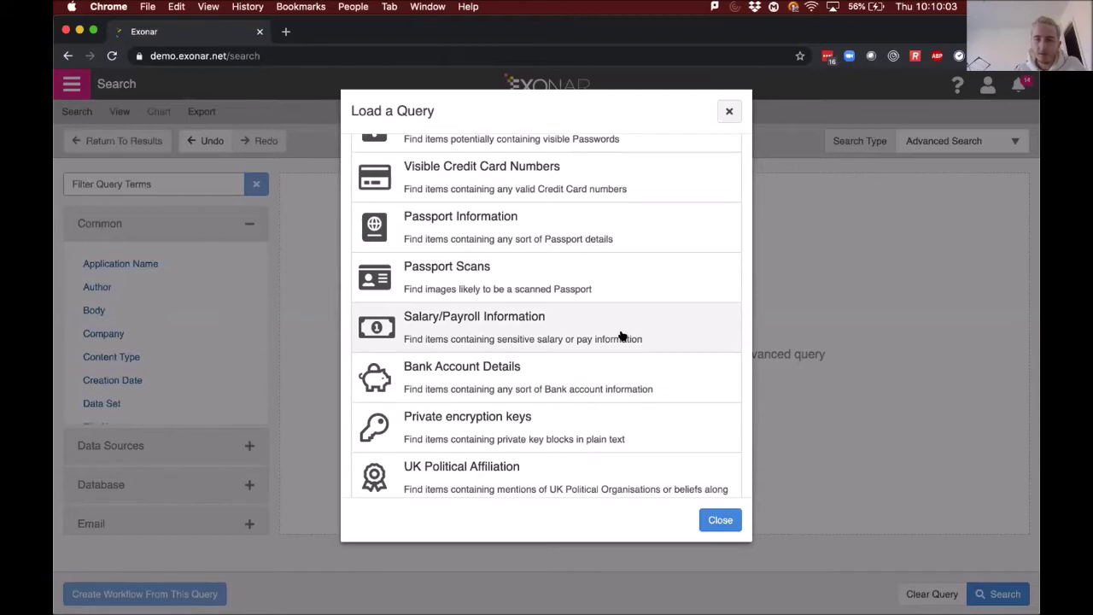
left_click(621, 336)
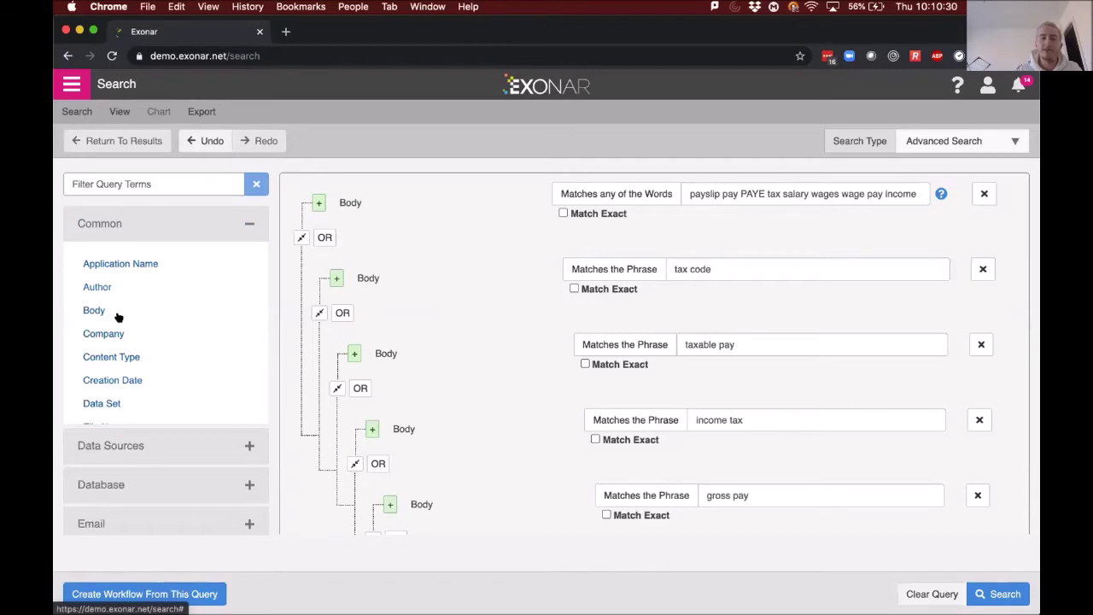
Run the advanced search with the loaded salary and payroll query.
left_click_drag(99, 310, 401, 288)
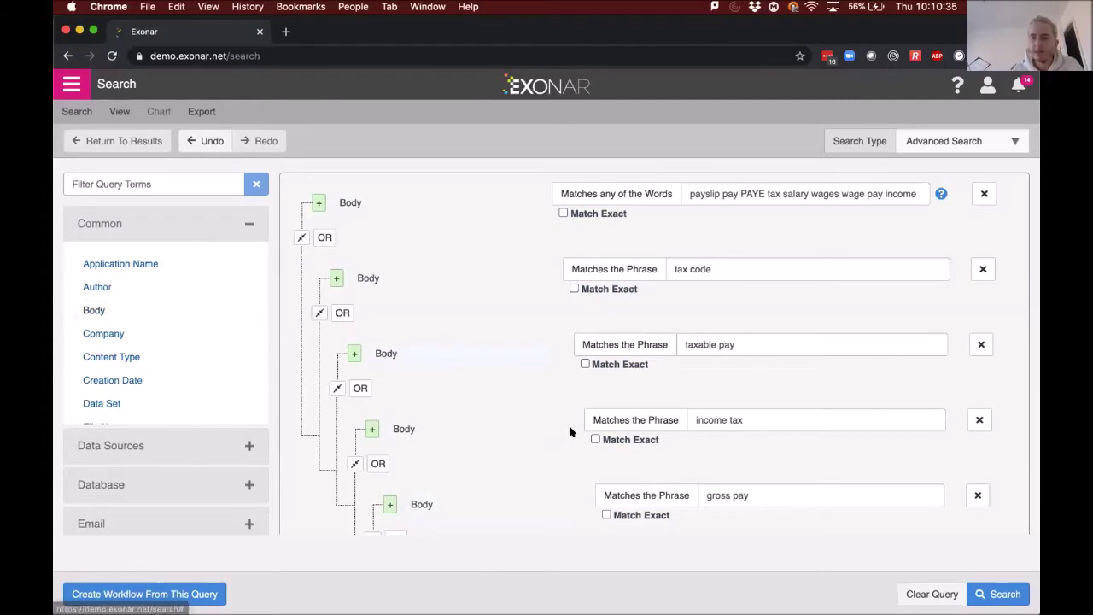
left_click(986, 592)
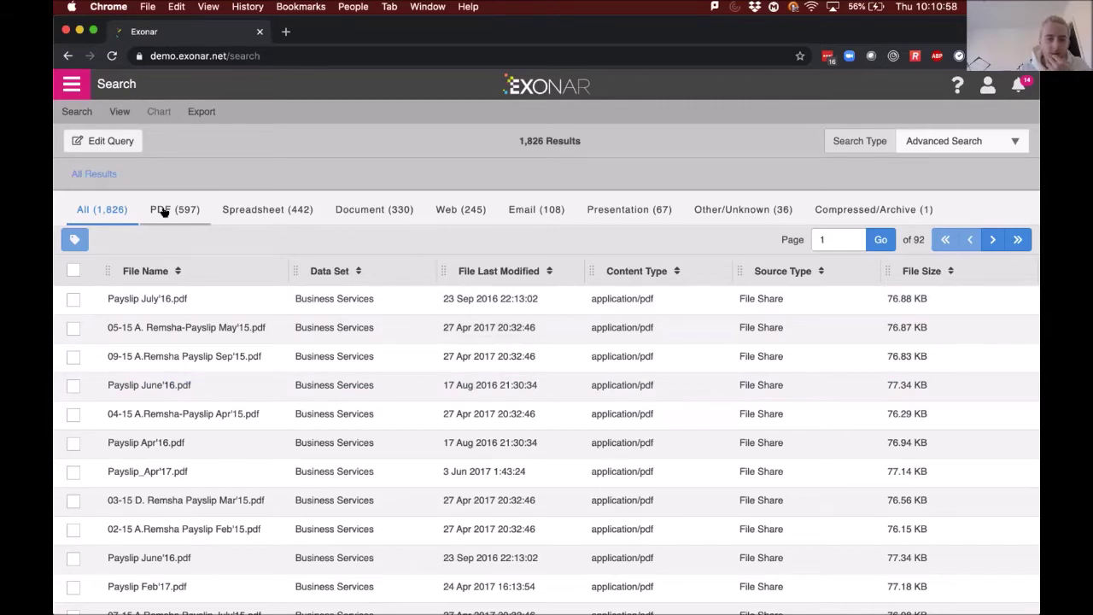
Open Payslip July'16.pdf from the results and examine its document preview and similar files.
left_click(260, 300)
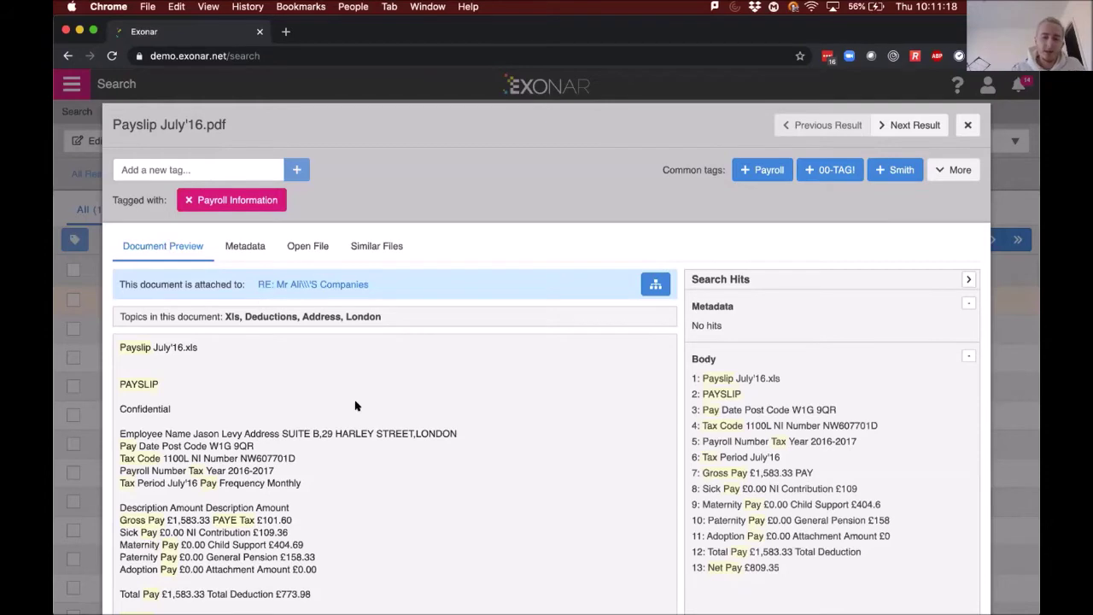
scroll(362, 403, "down", 1)
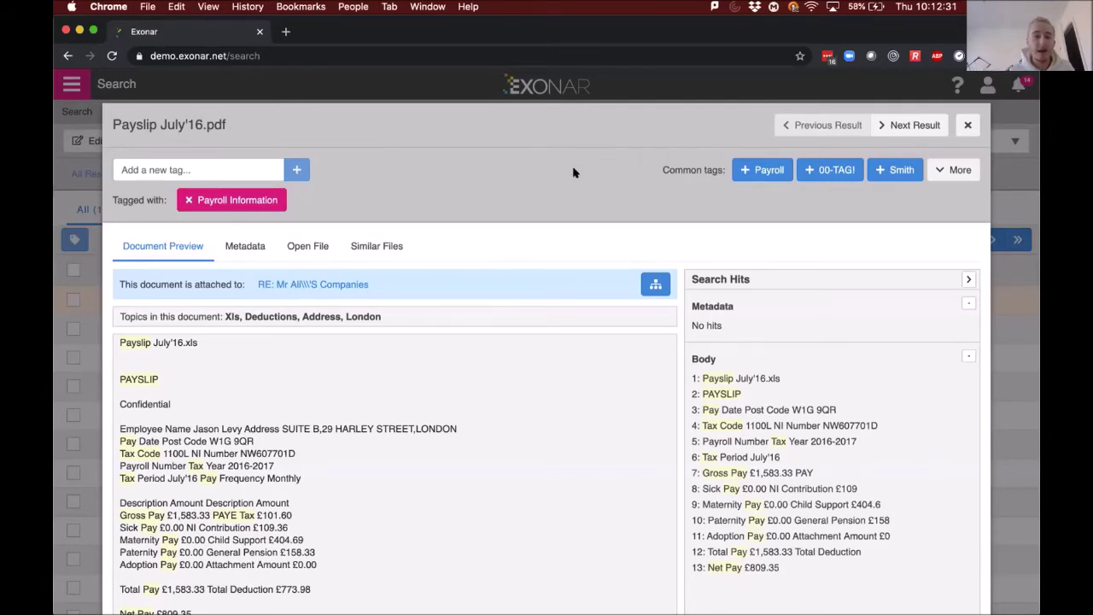
left_click(156, 168)
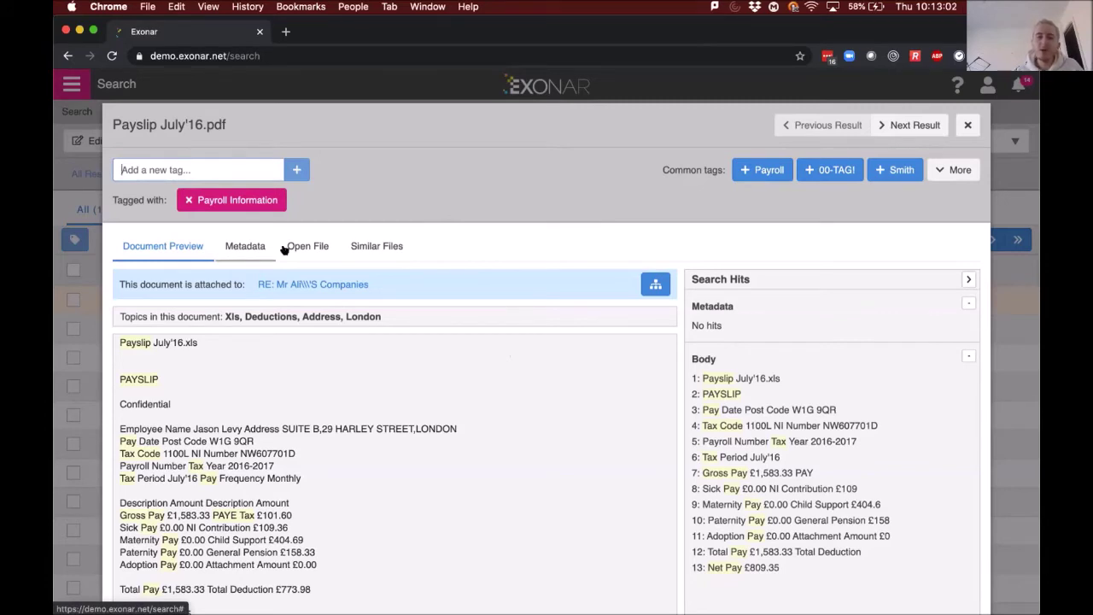
left_click(380, 245)
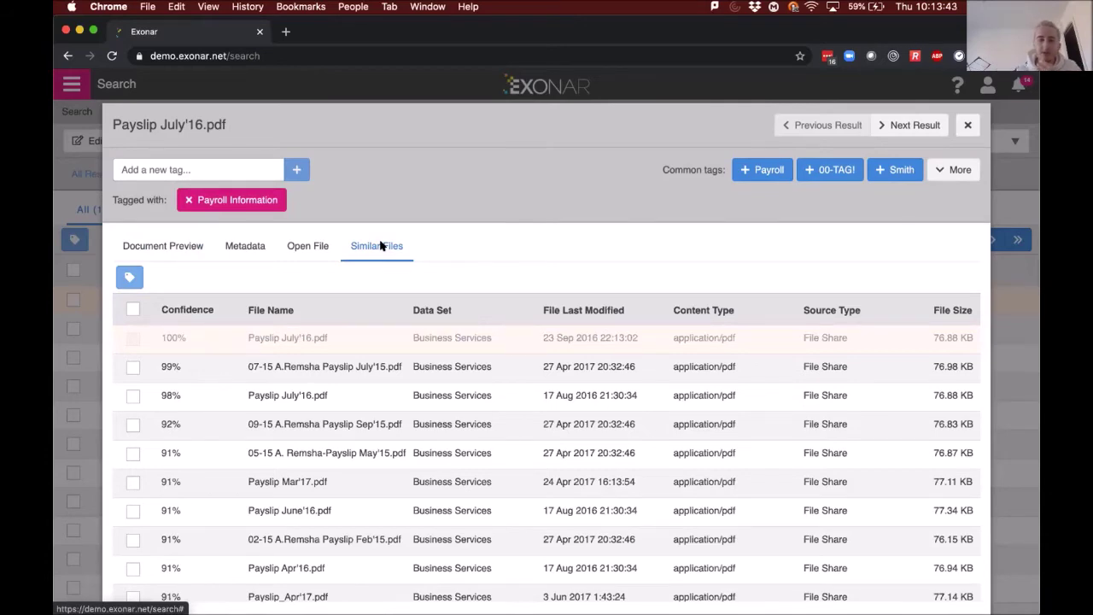
left_click(189, 244)
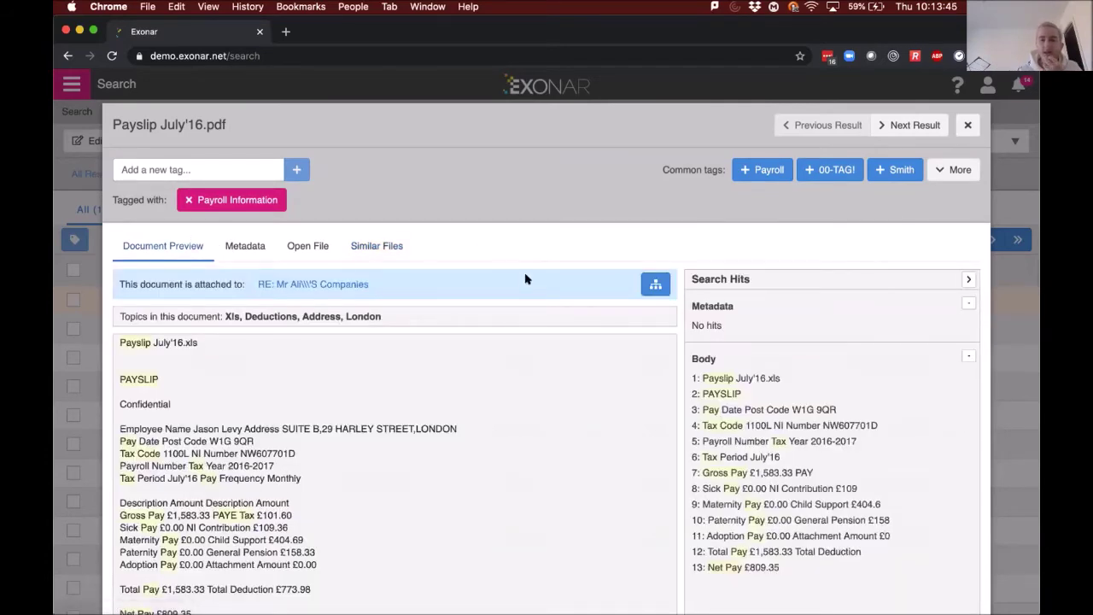
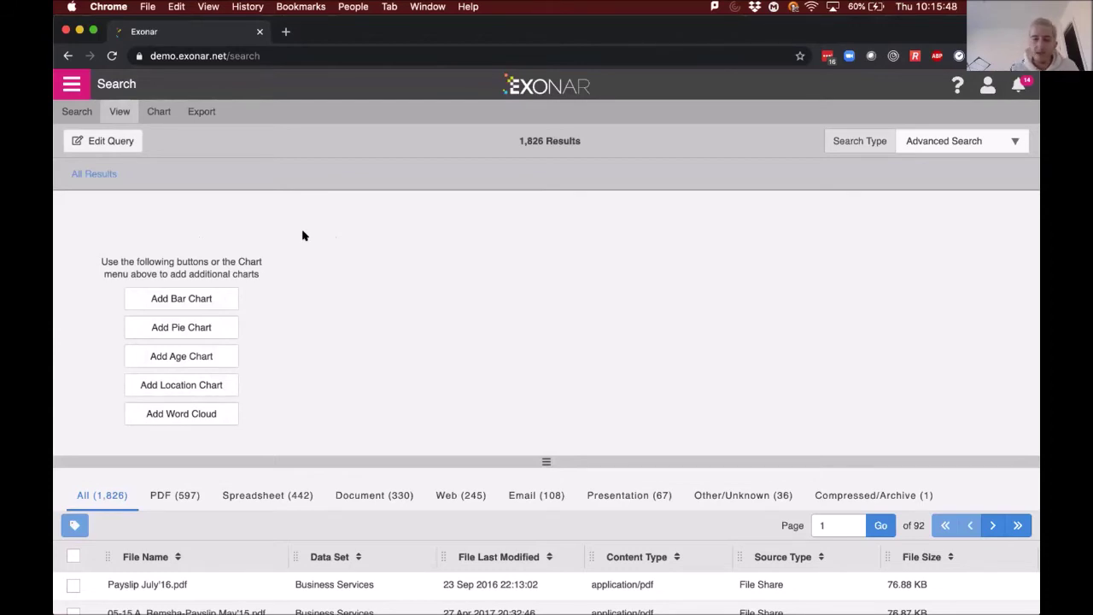
Add an age chart of Creation Date to the search results visualisation.
left_click(167, 302)
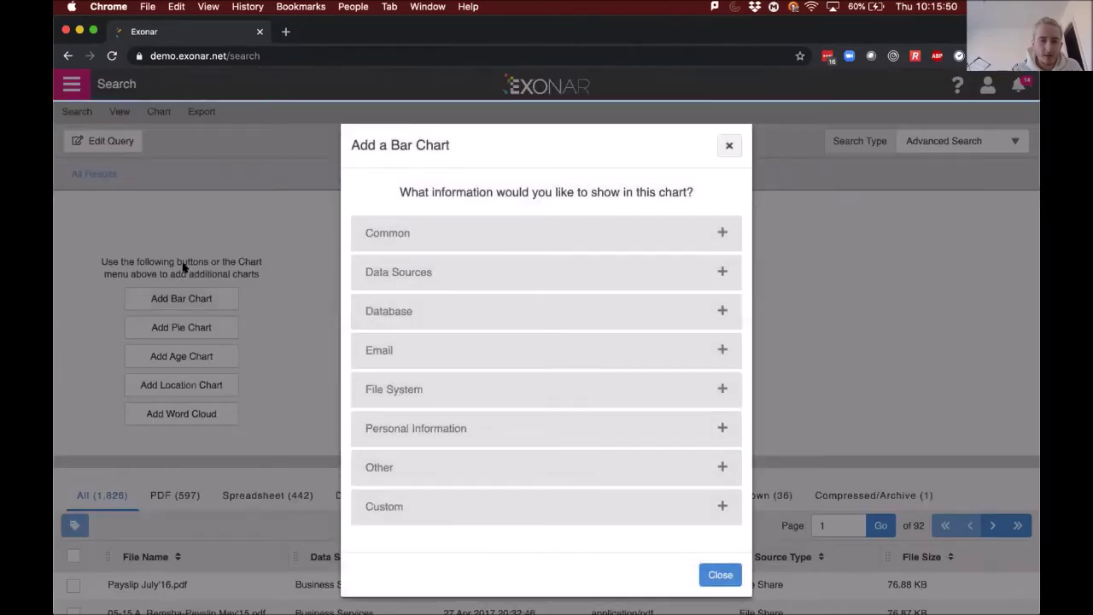
left_click(205, 290)
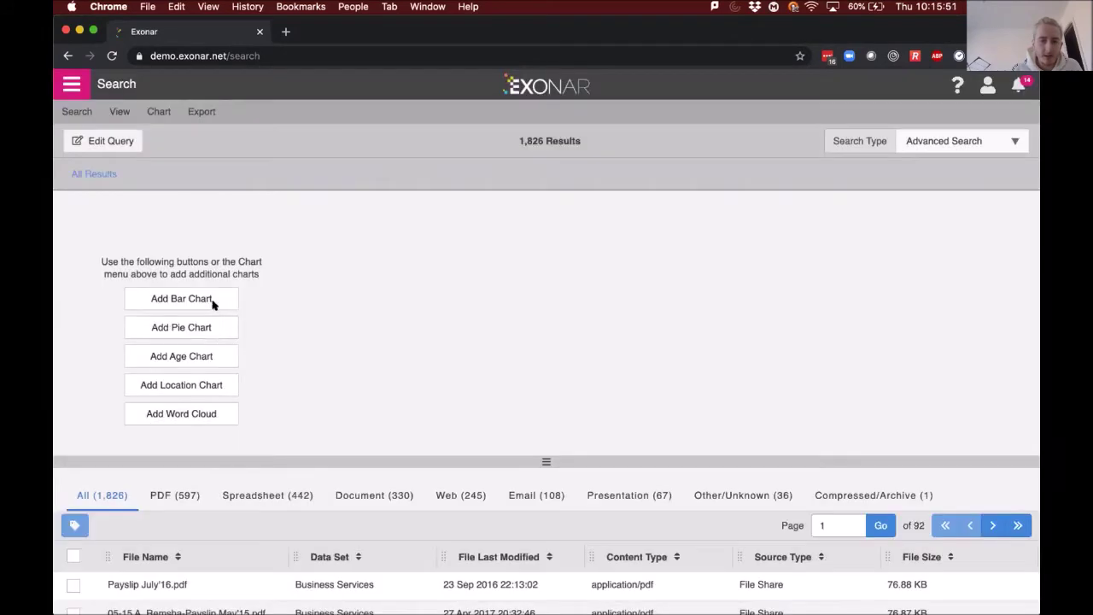
left_click(195, 355)
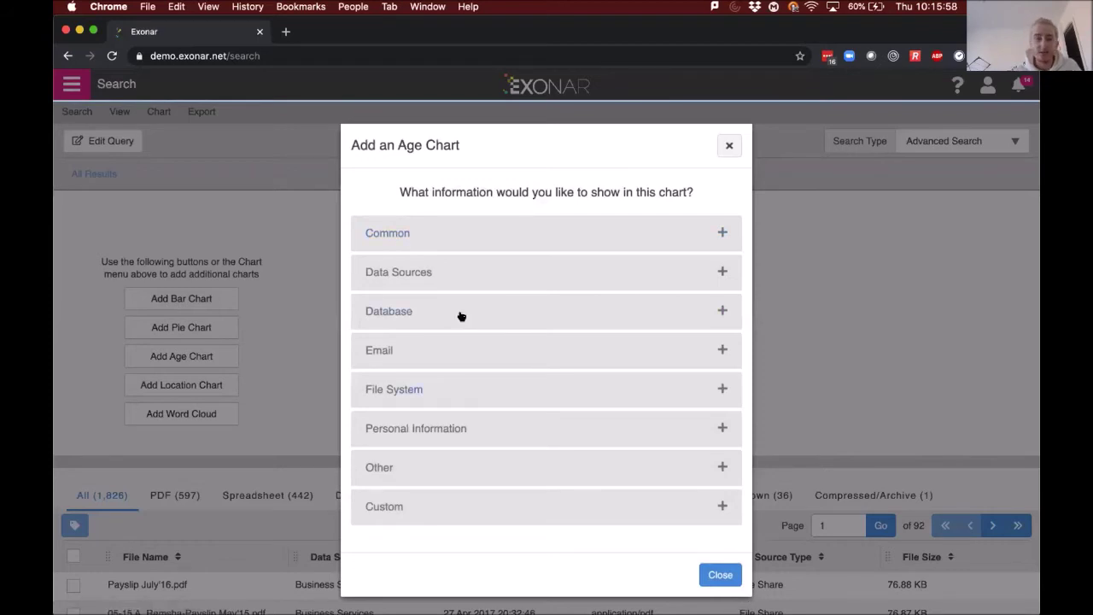
left_click(403, 237)
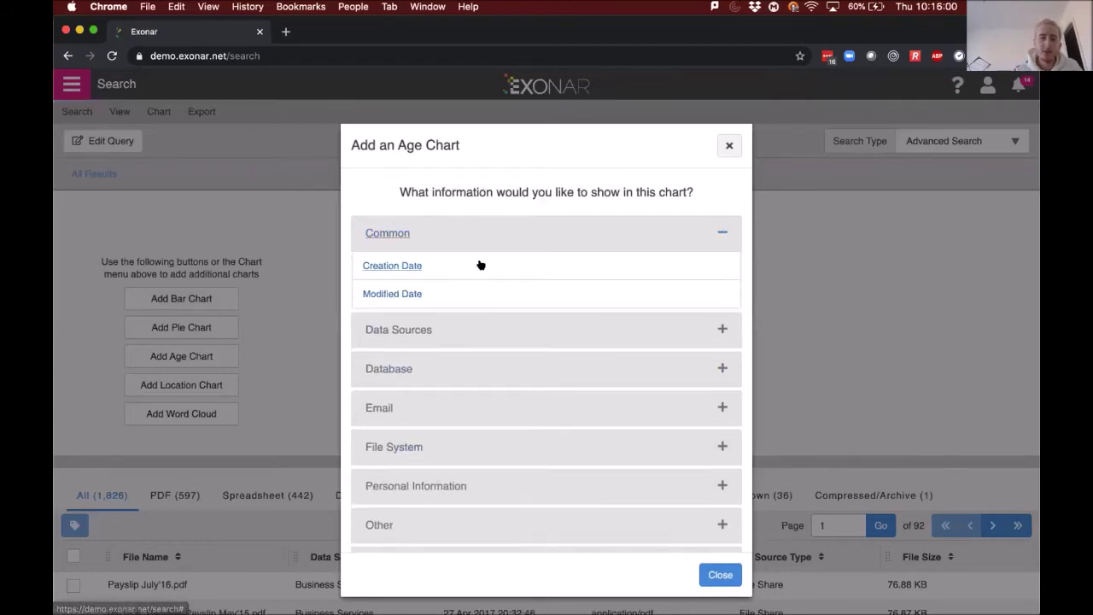
left_click(417, 269)
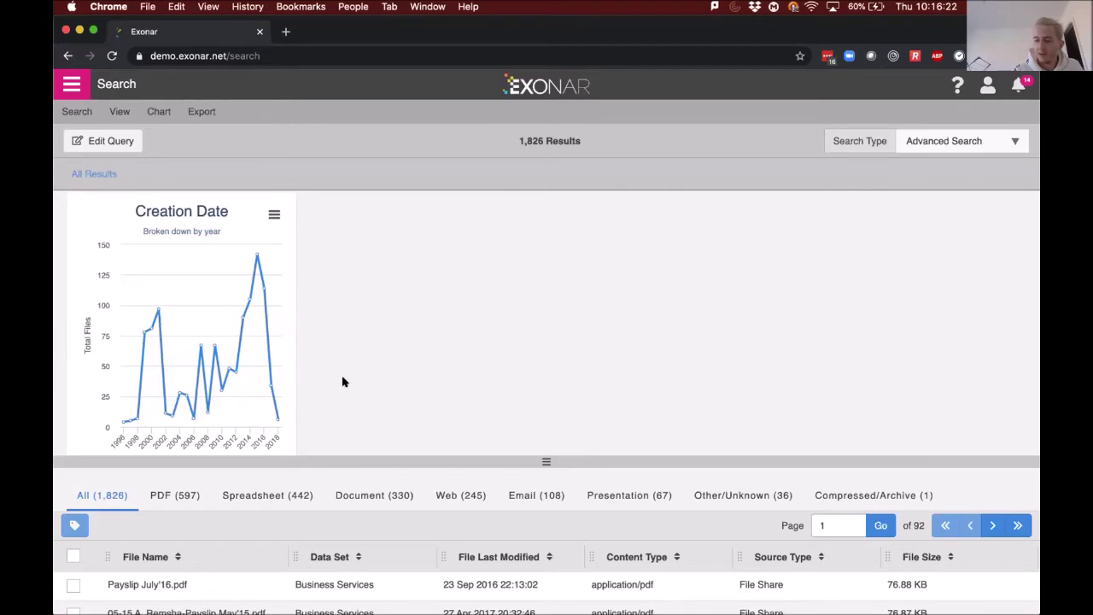
Add a bar chart of Data Set to the visualisation and inspect its Users bar.
left_click(119, 118)
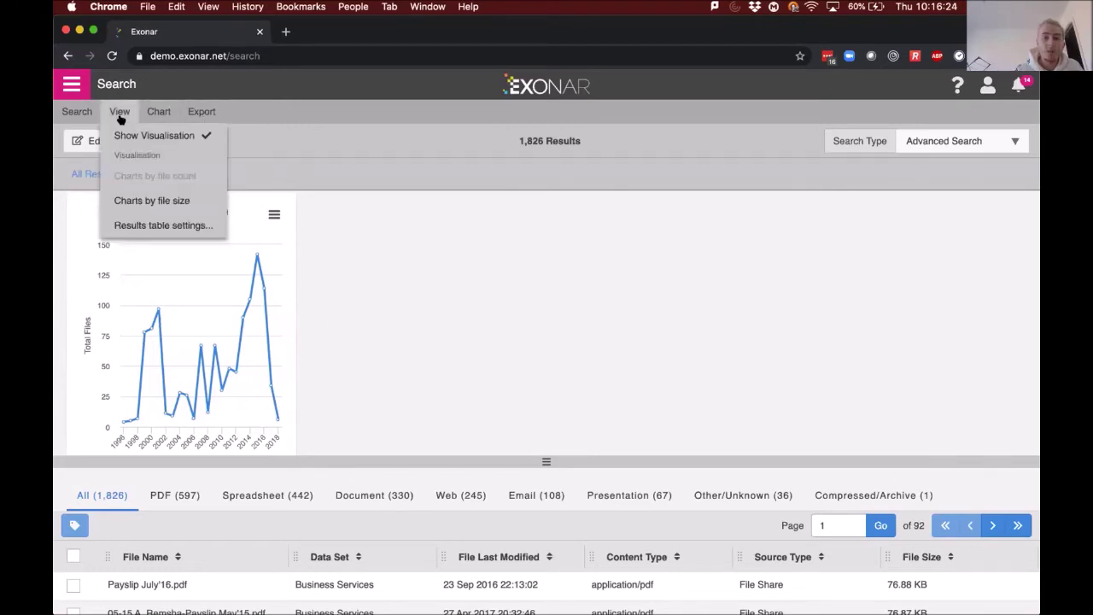
left_click(158, 116)
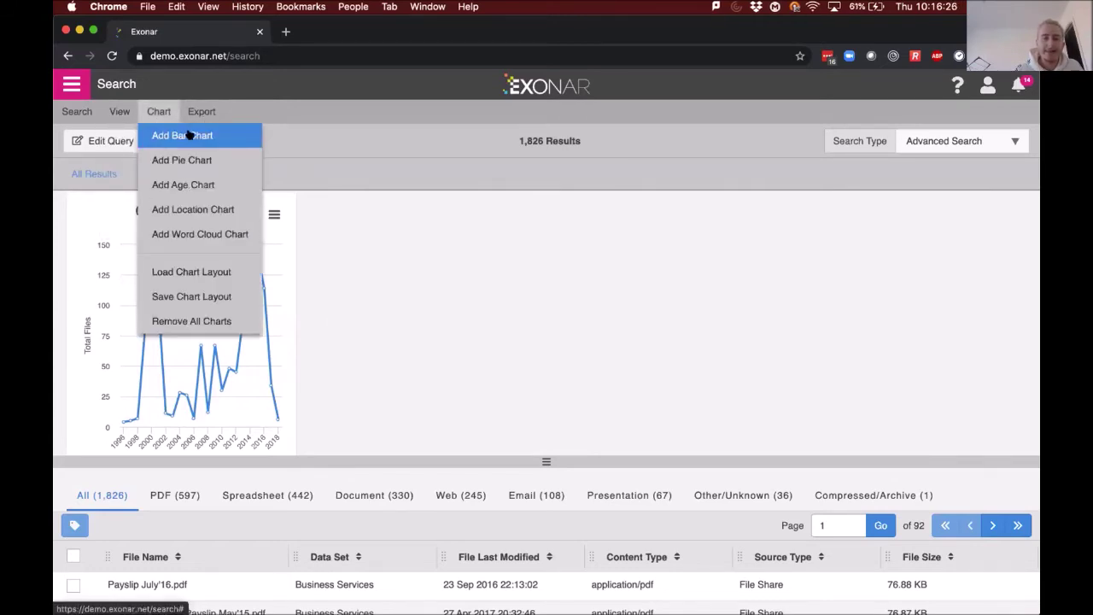
left_click(189, 135)
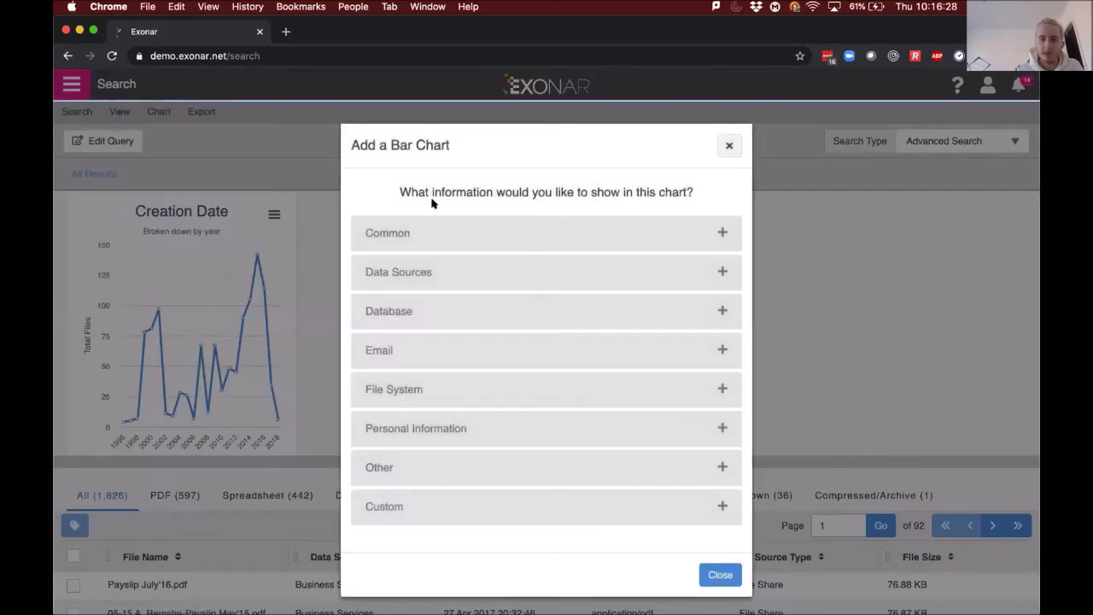
left_click(399, 233)
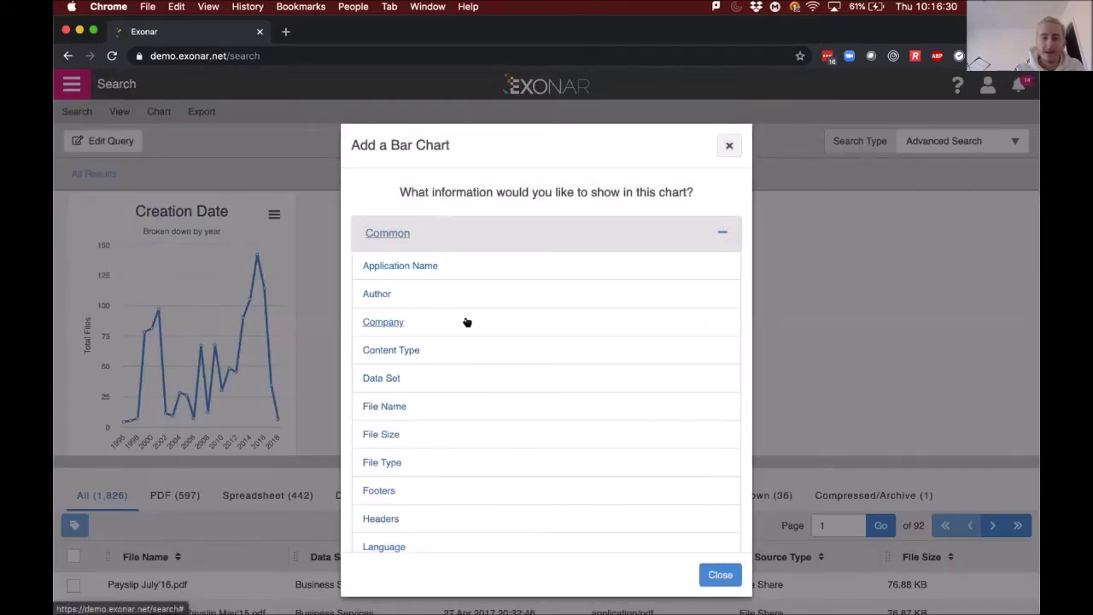
left_click(382, 378)
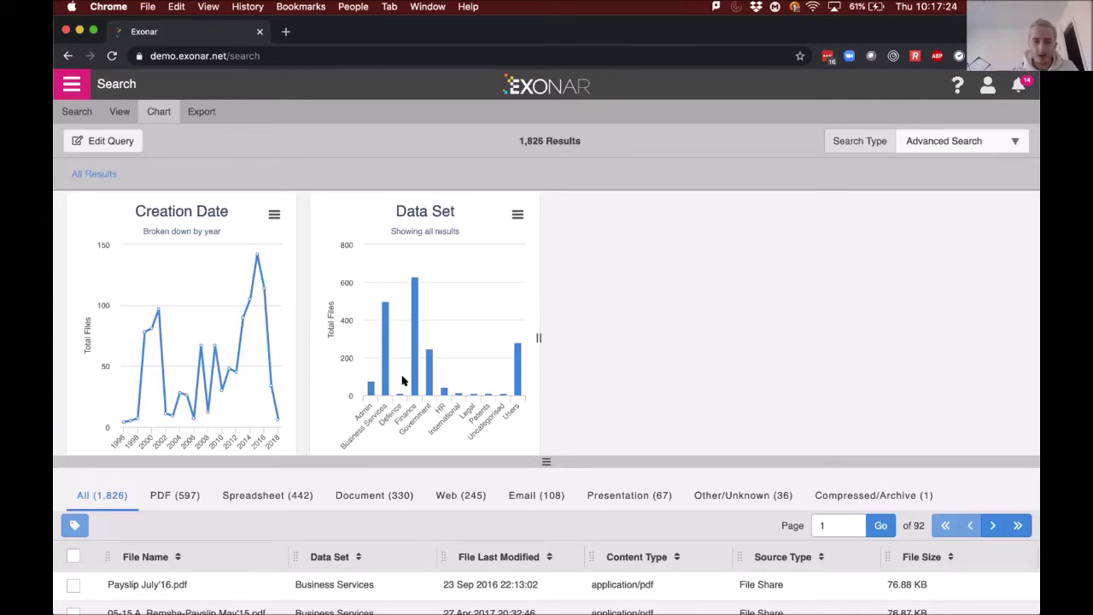
mouse_move(412, 373)
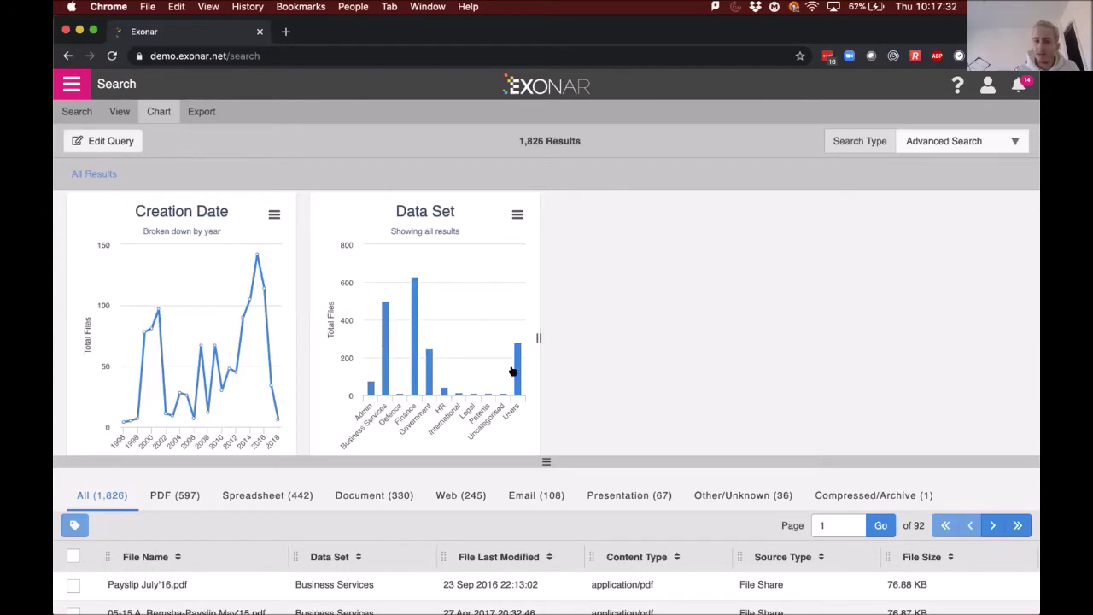
mouse_move(512, 371)
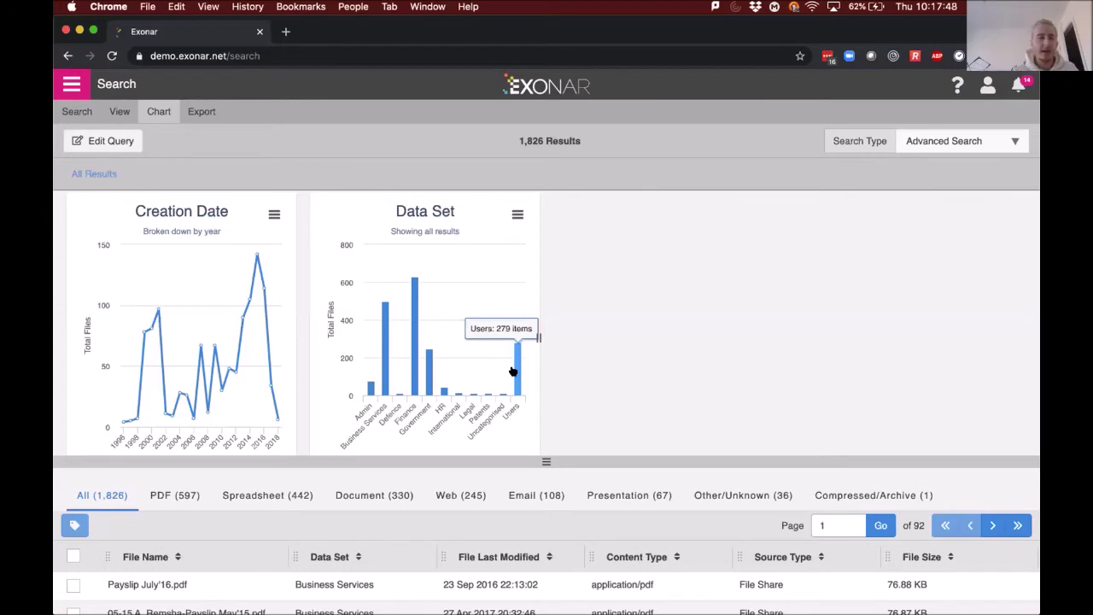
Add a bar chart of Author to the visualisation.
left_click(163, 119)
left_click(174, 135)
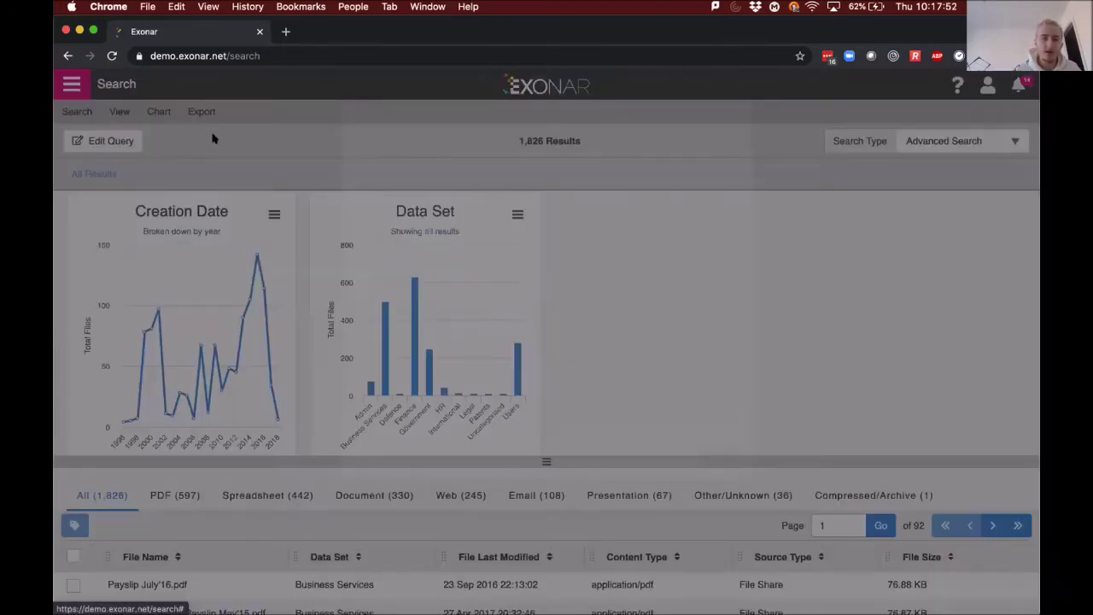
left_click(384, 233)
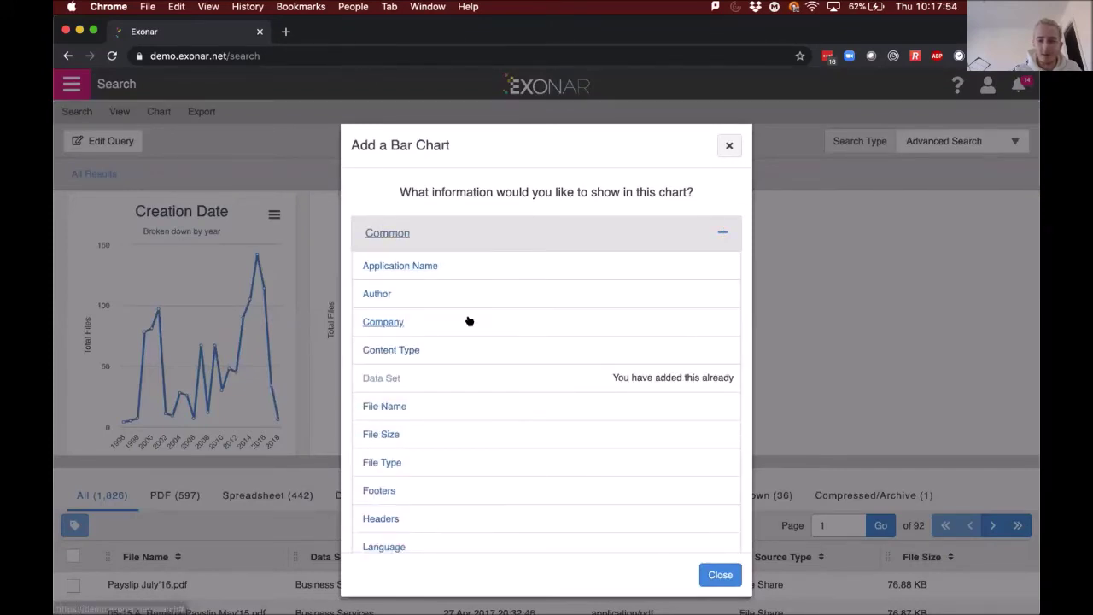
scroll(468, 320, "down", 1)
left_click(389, 261)
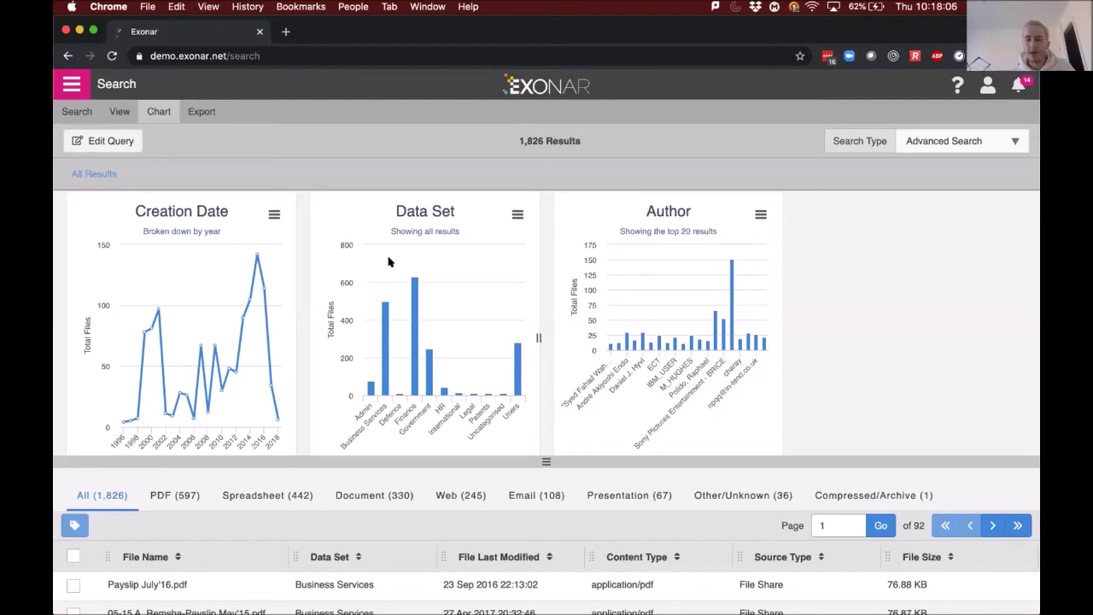
Expand the Author chart to its top 100 results and return it to the top 20.
left_click(760, 214)
left_click(730, 339)
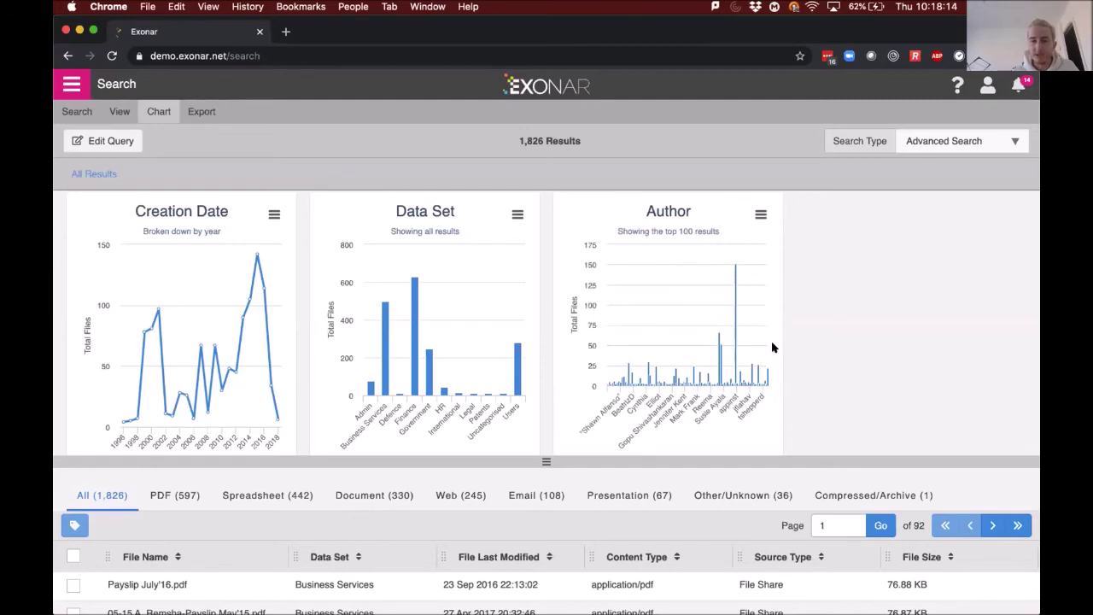
left_click_drag(776, 324, 722, 324)
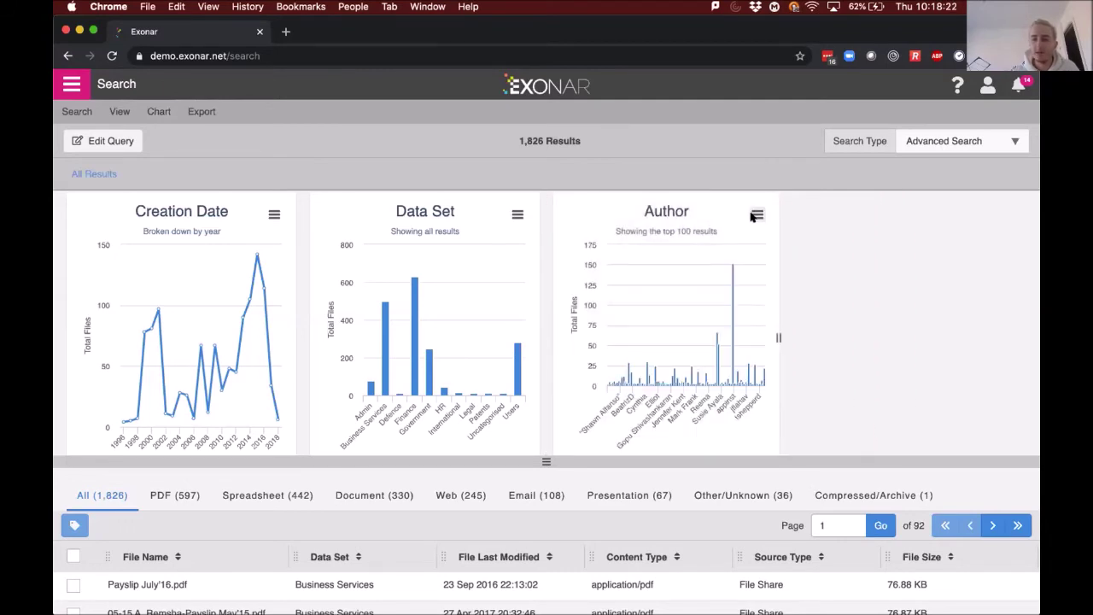
left_click(756, 215)
left_click(718, 339)
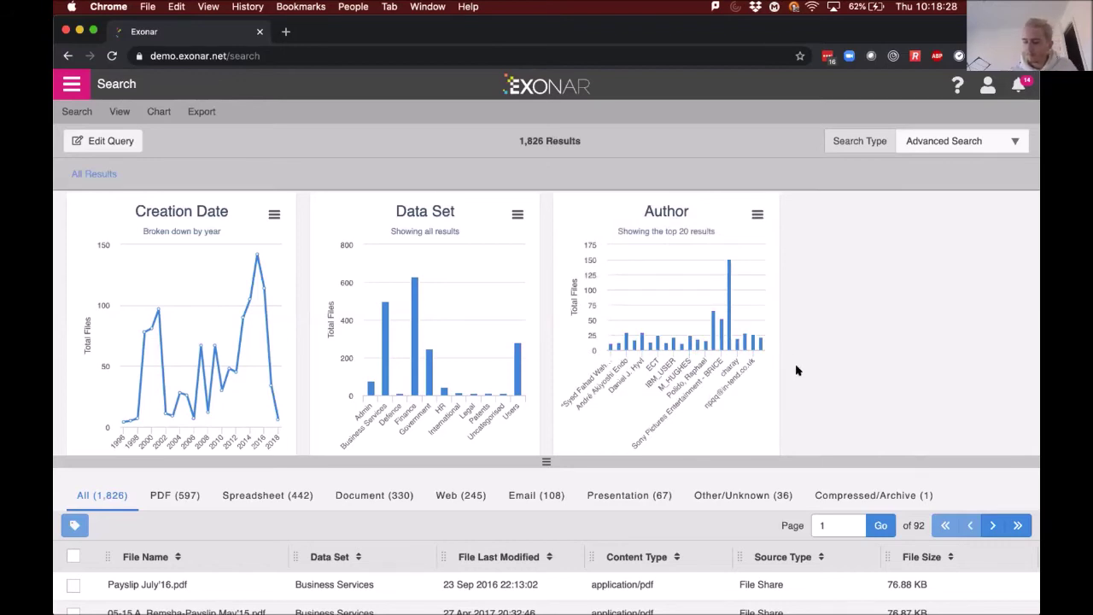
Add a bar chart of Source Type to the visualisation and enlarge the chart area above the results list.
left_click(160, 111)
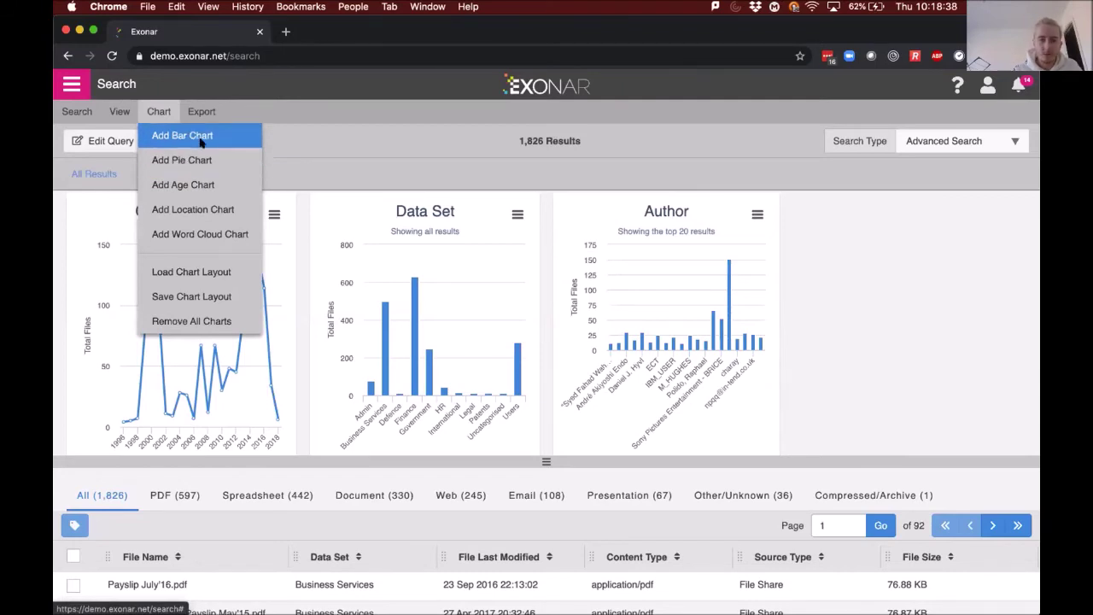
left_click(195, 137)
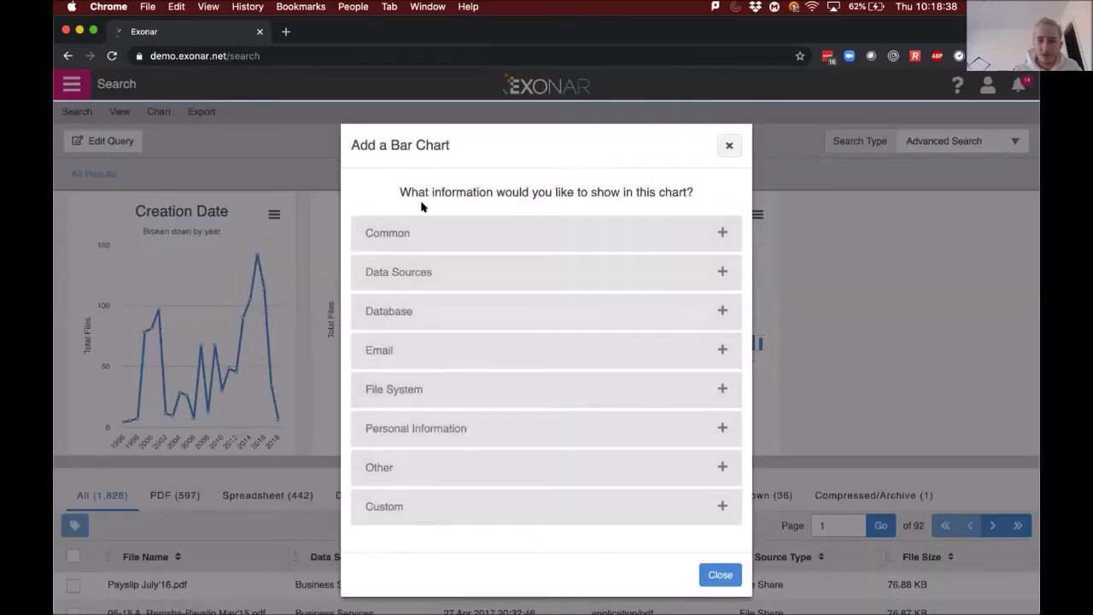
left_click(378, 467)
scroll(446, 464, "down", 4)
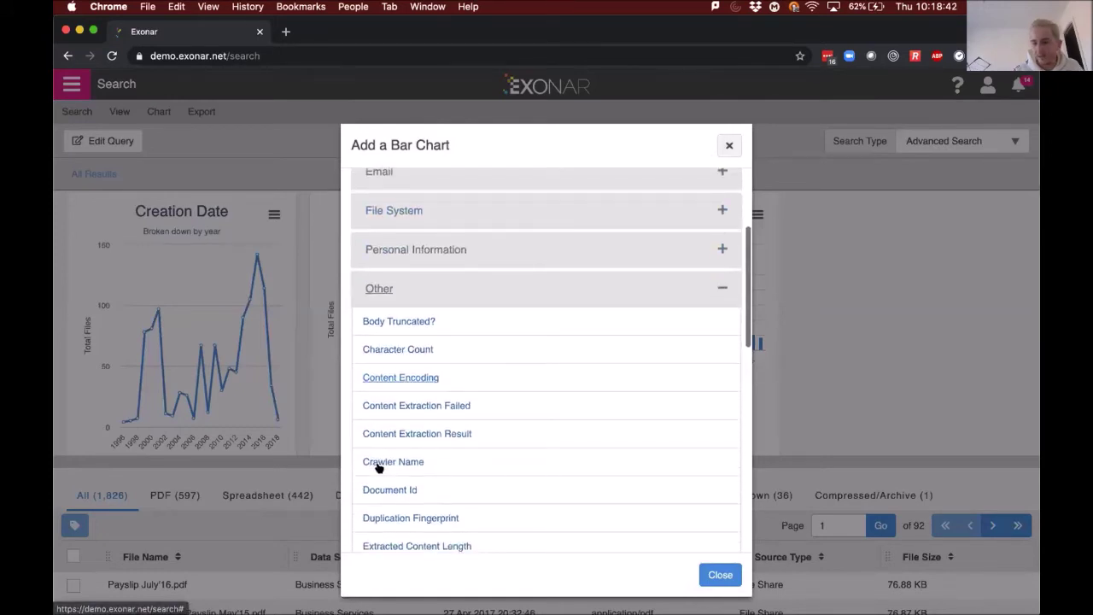
scroll(504, 388, "down", 3)
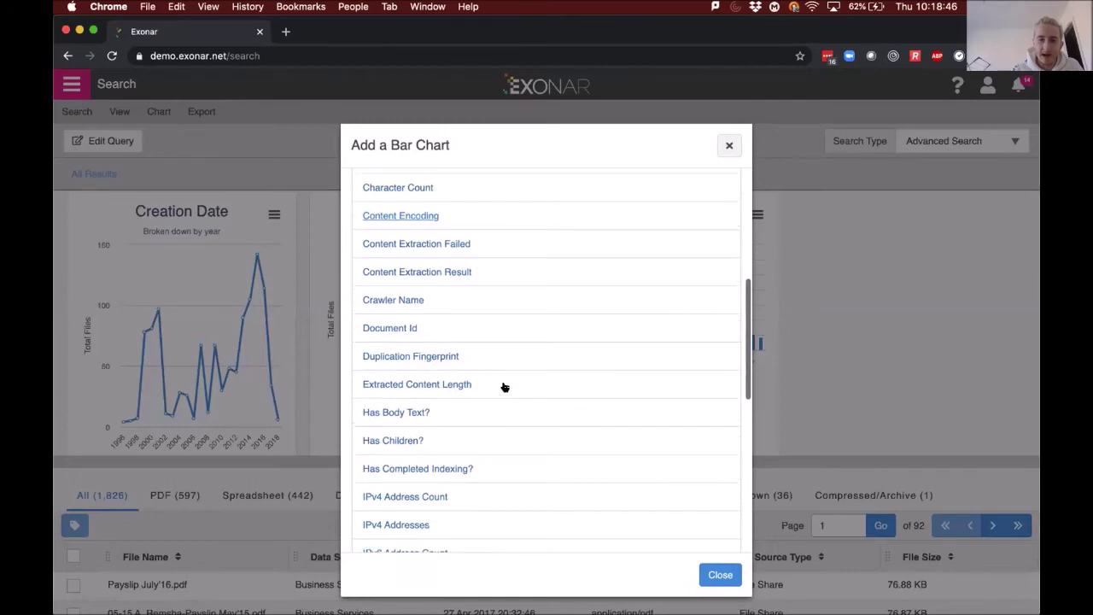
scroll(504, 387, "down", 7)
scroll(504, 387, "down", 2)
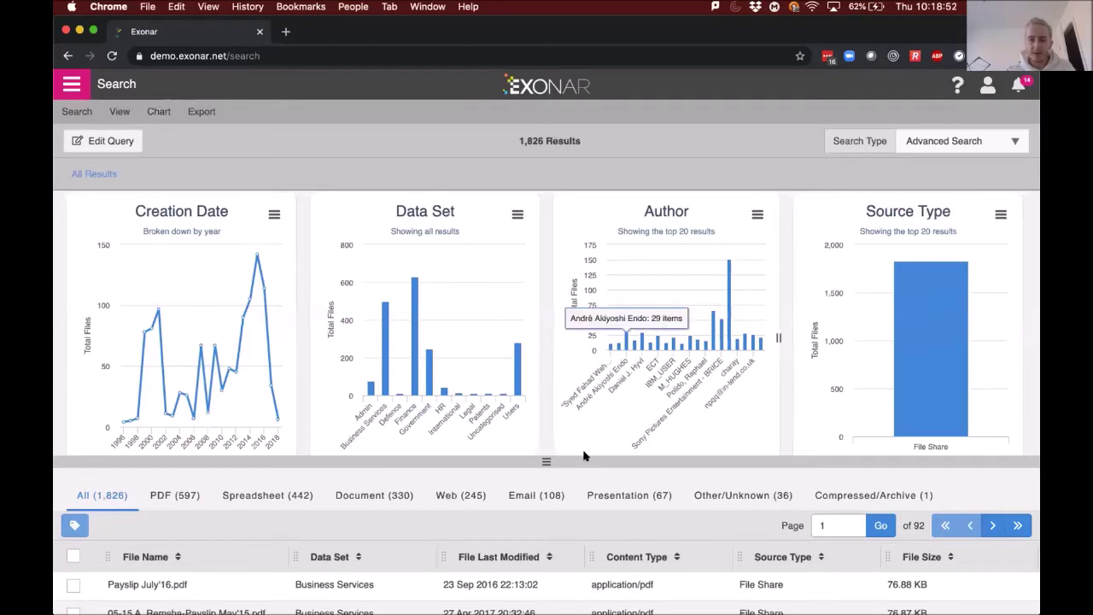
mouse_move(577, 489)
left_mouse_down()
mouse_move(576, 529)
mouse_move(586, 470)
left_mouse_up()
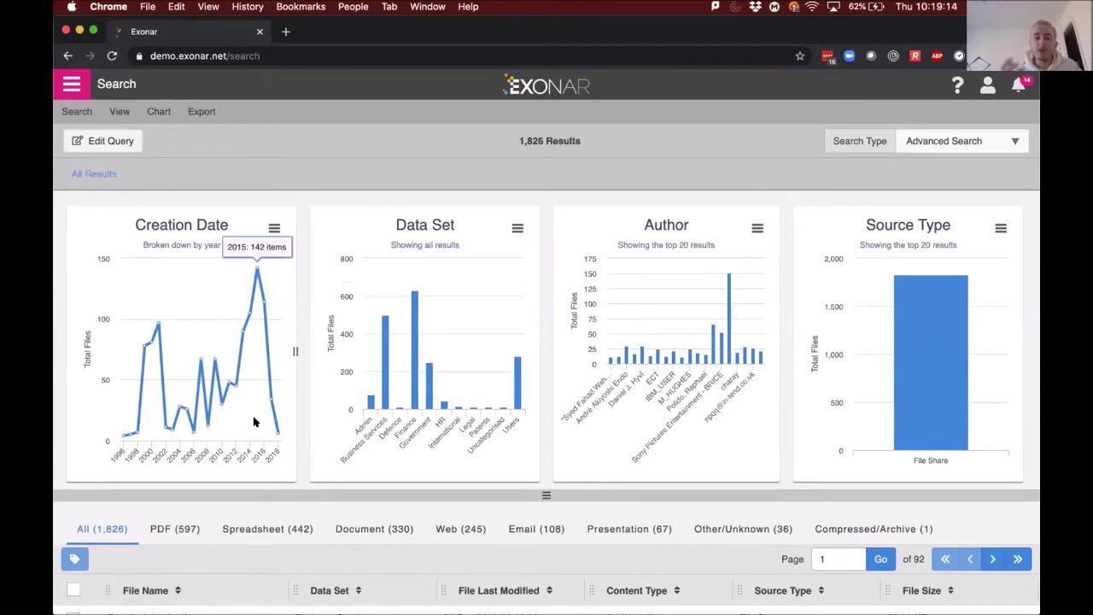
Filter the results in the Creation Date chart to the range from 1 January 1996 to 1 January 2014.
mouse_move(248, 422)
left_mouse_down()
mouse_move(93, 419)
mouse_move(92, 428)
left_mouse_up()
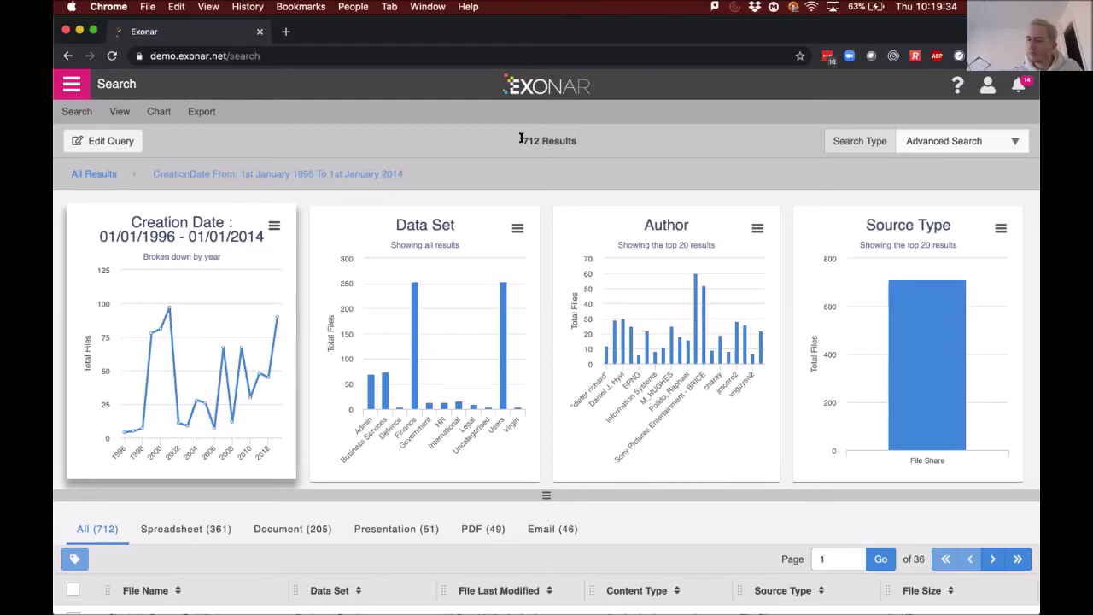
left_click_drag(521, 140, 543, 143)
left_click(547, 168)
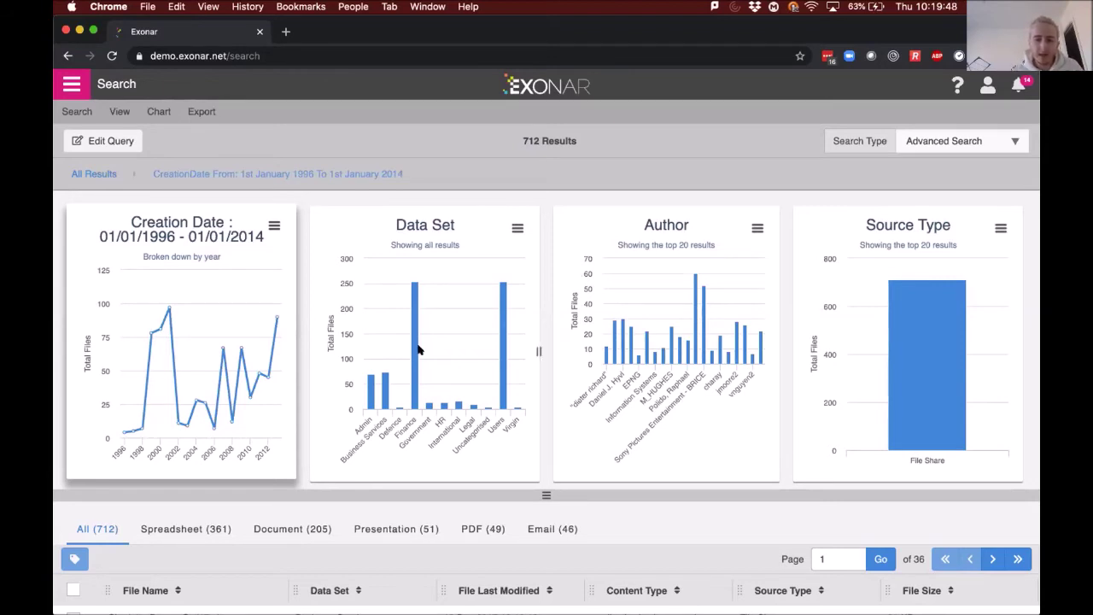
Narrow the date-filtered results to the Users data set and view the matching files in the list.
mouse_move(503, 366)
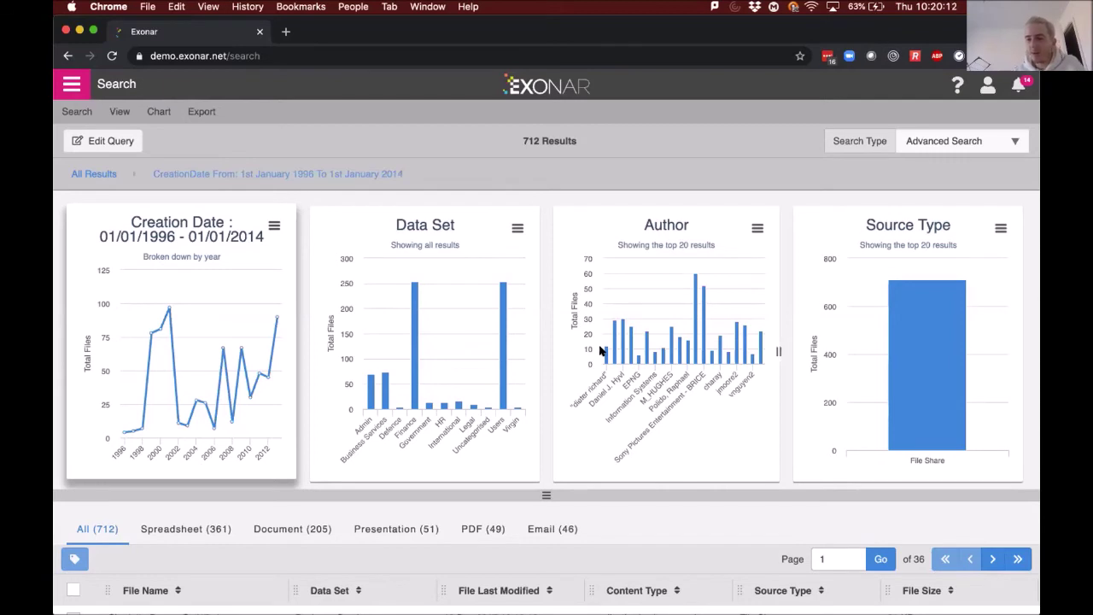
mouse_move(959, 339)
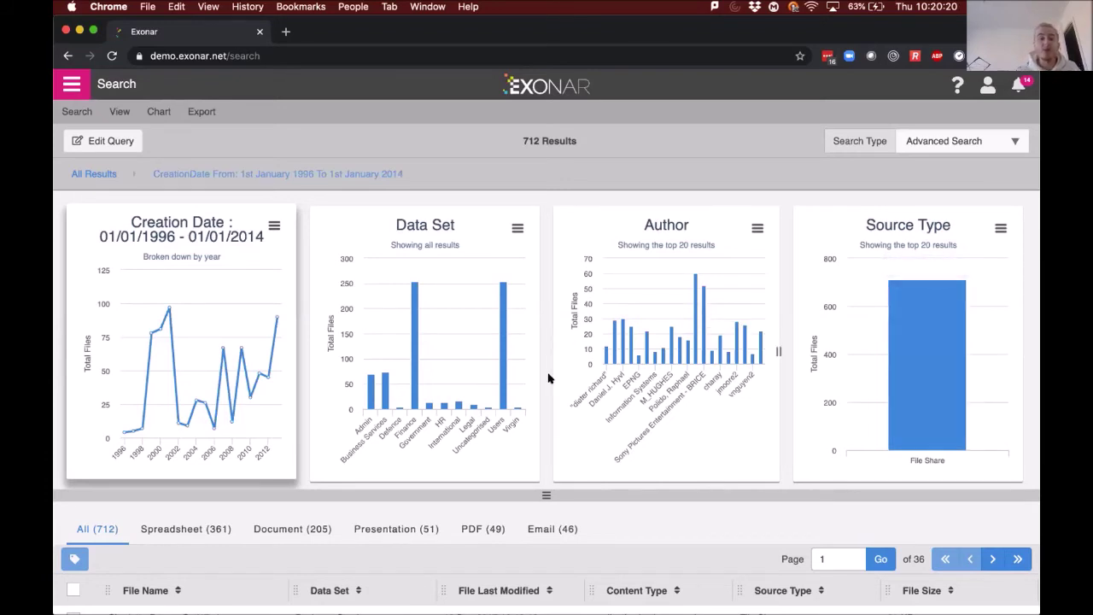
left_click(500, 366)
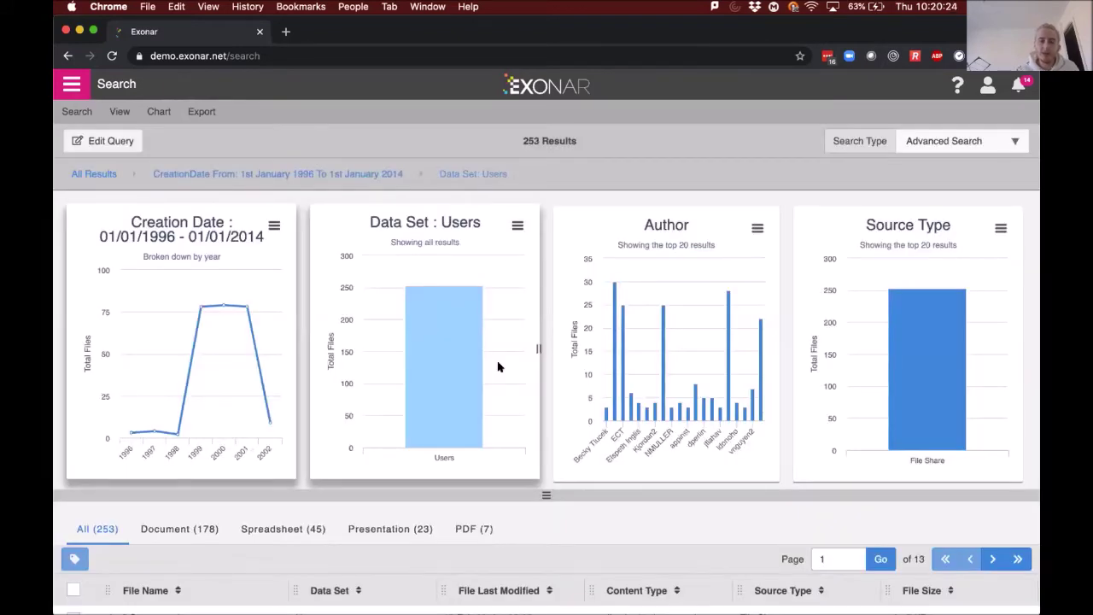
left_click_drag(521, 140, 550, 139)
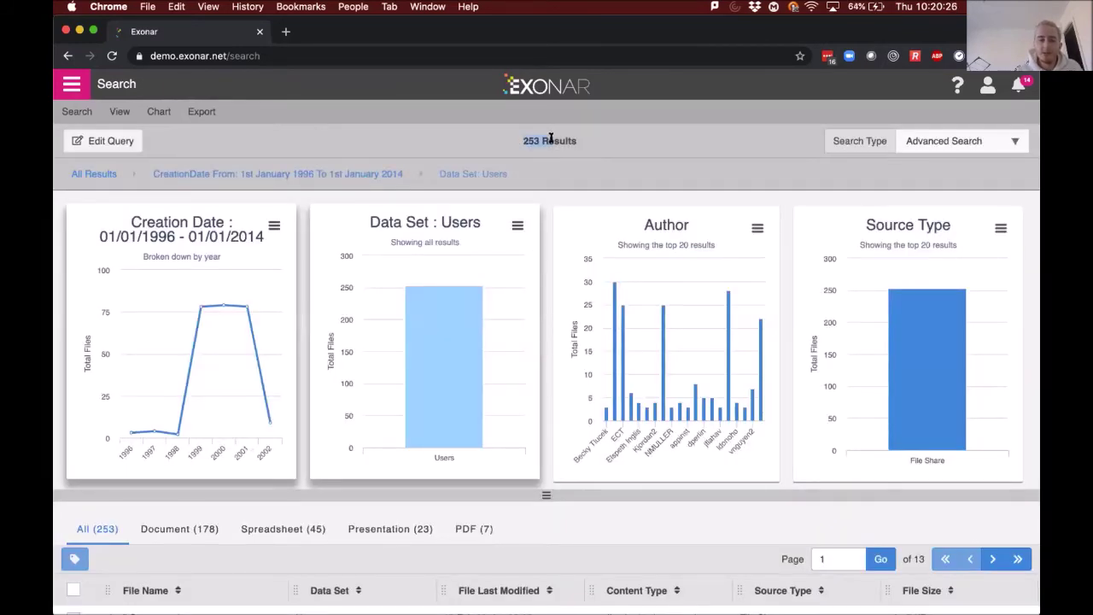
left_click(550, 139)
left_click_drag(567, 497, 580, 223)
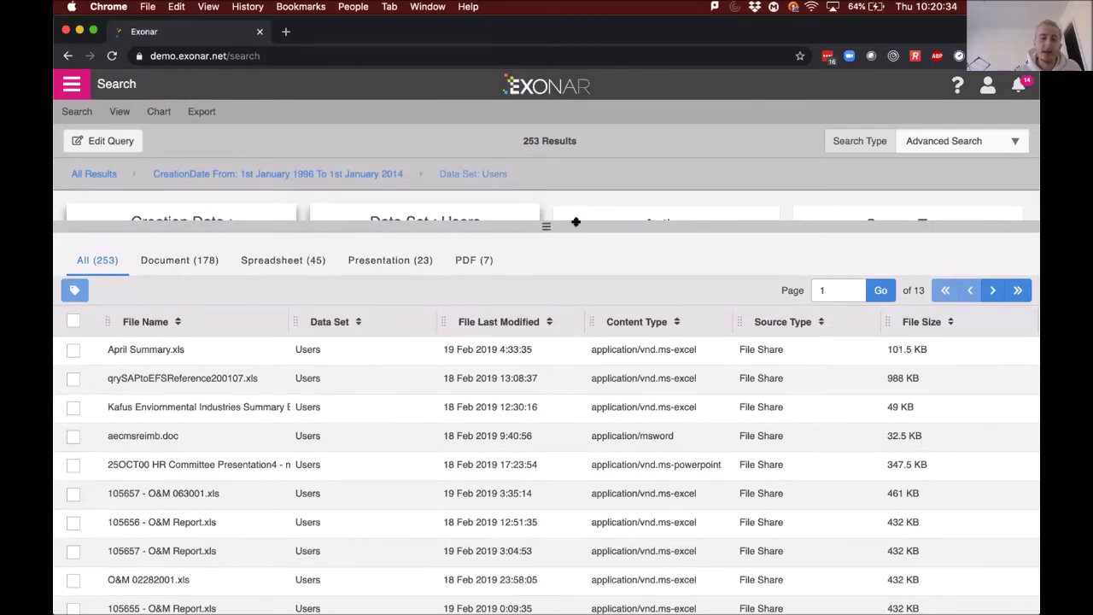
left_click_drag(574, 226, 585, 497)
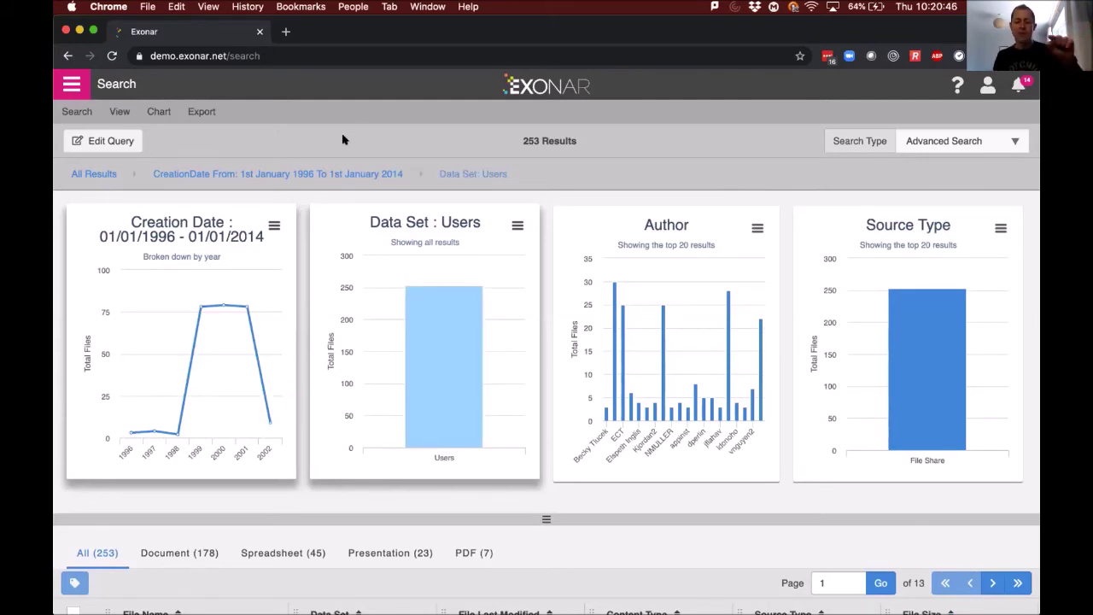
Narrow the Users results to the author with the tall bar near the middle of the Author chart.
key("XF86AudioRaiseVolume")
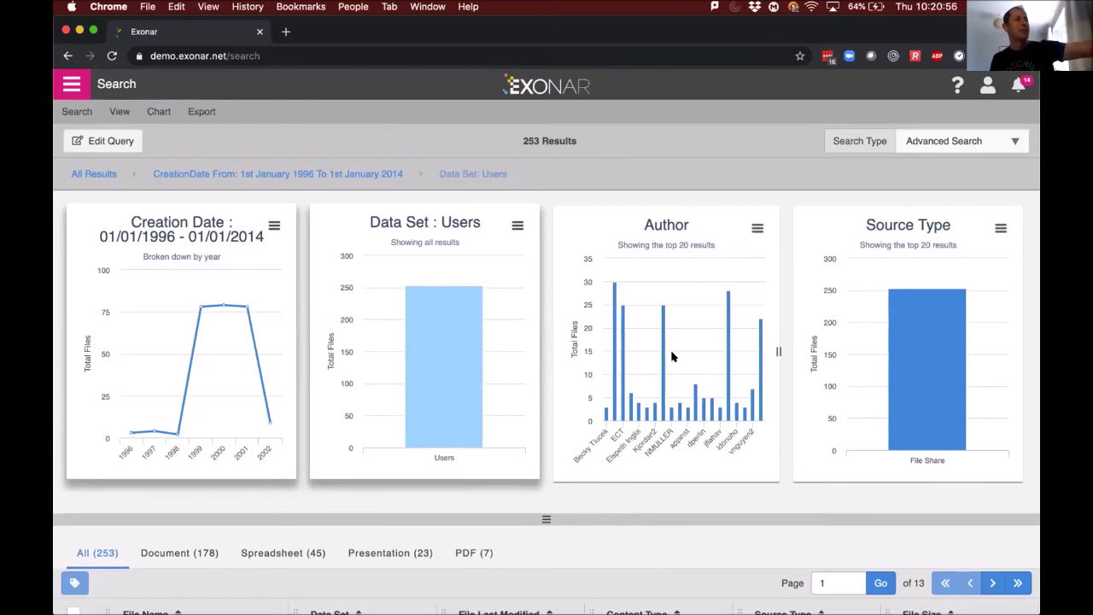
mouse_move(660, 363)
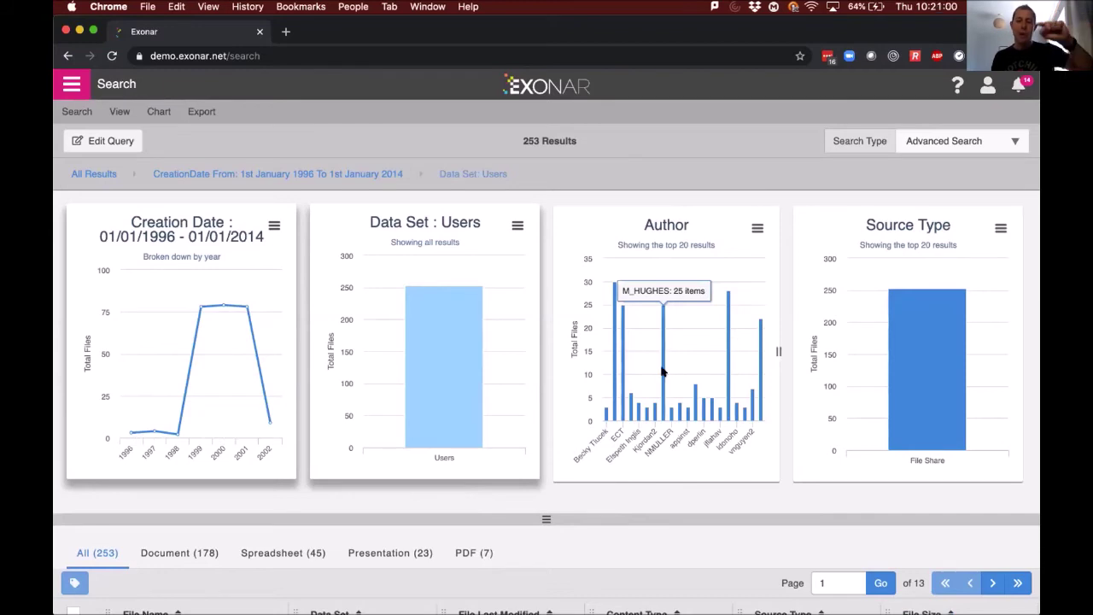
left_click(661, 375)
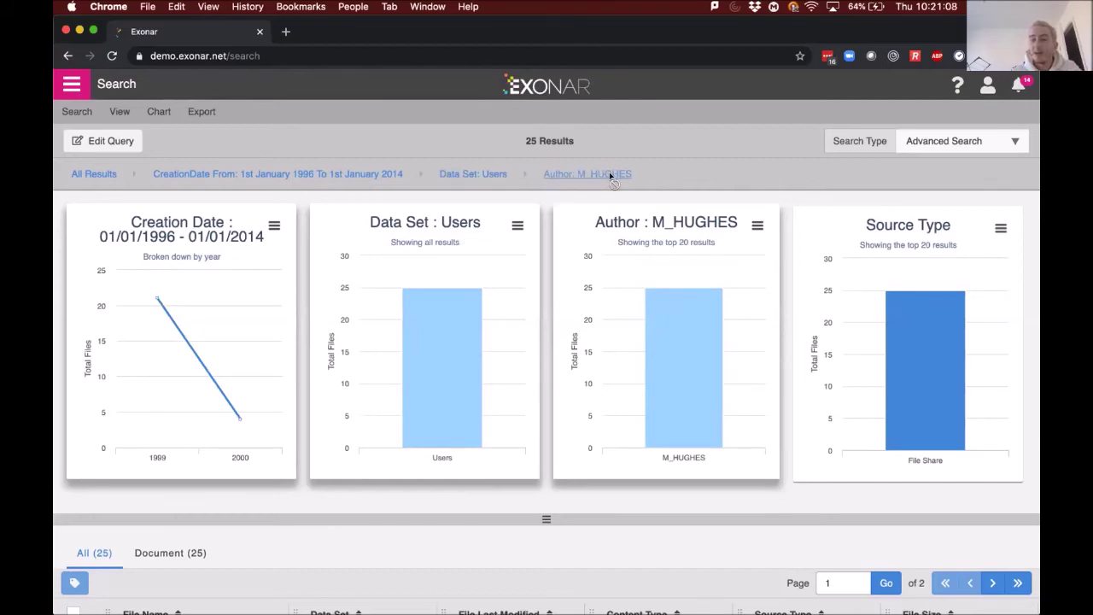
Return to the results filtered only by the 1996 to 2014 creation date range and view their file list.
left_click(263, 173)
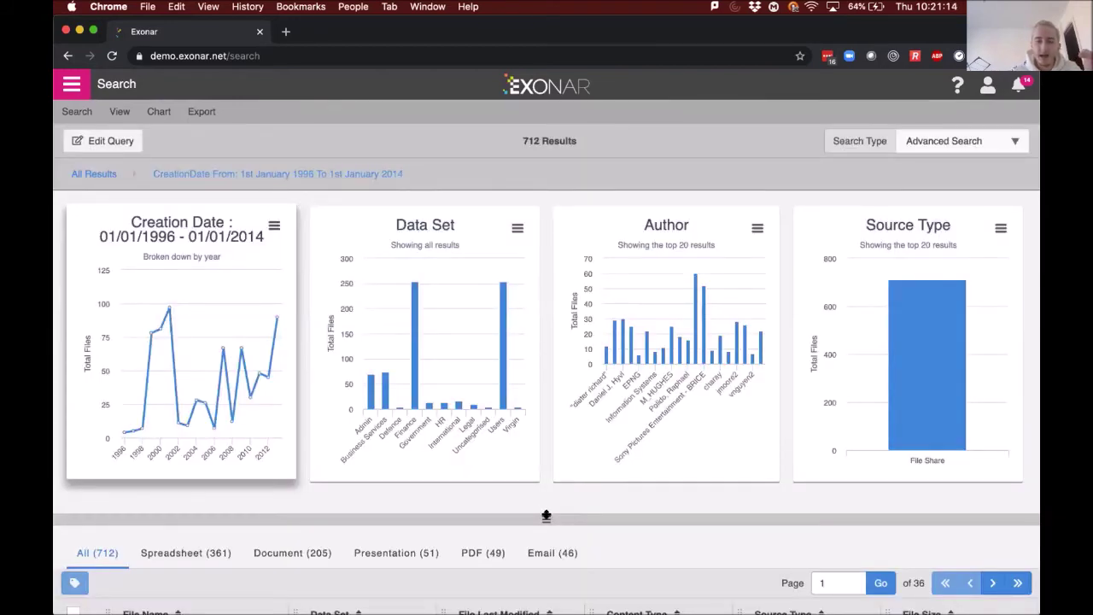
left_click_drag(546, 543, 513, 262)
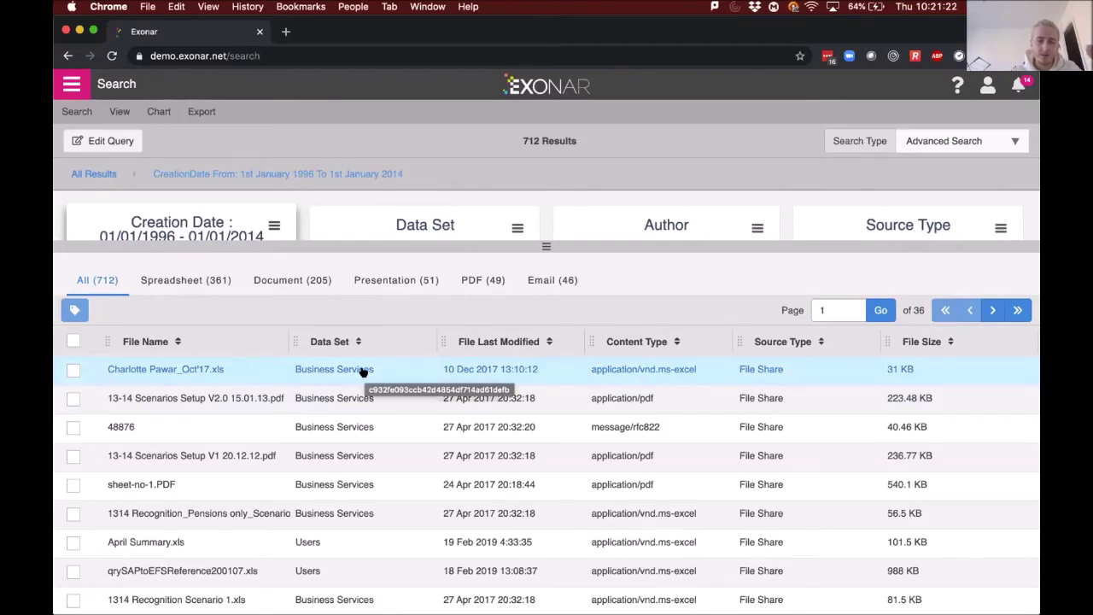
left_click_drag(547, 247, 531, 478)
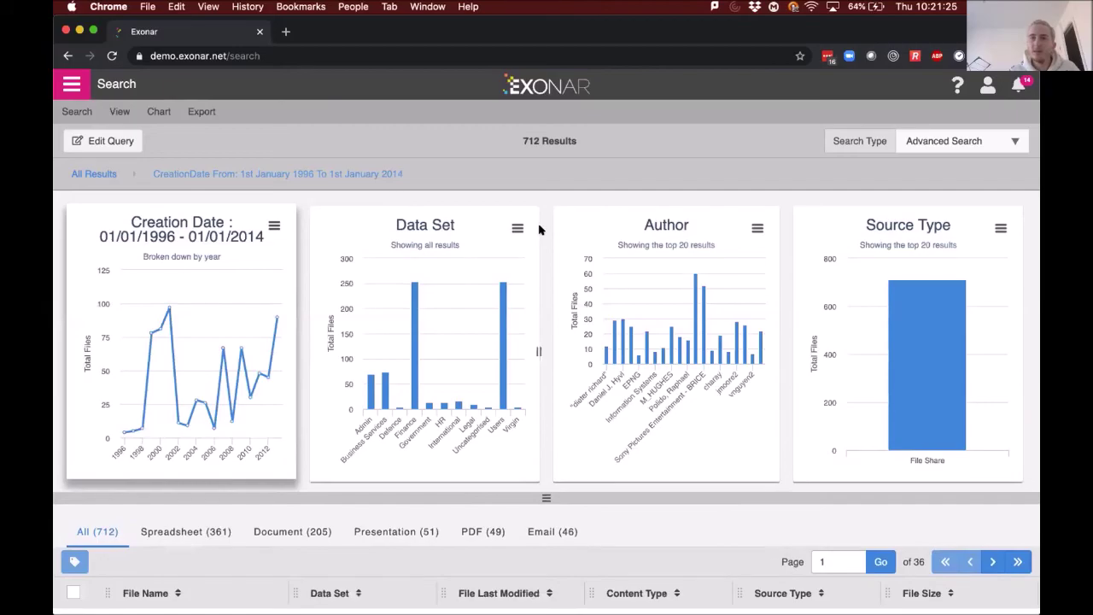
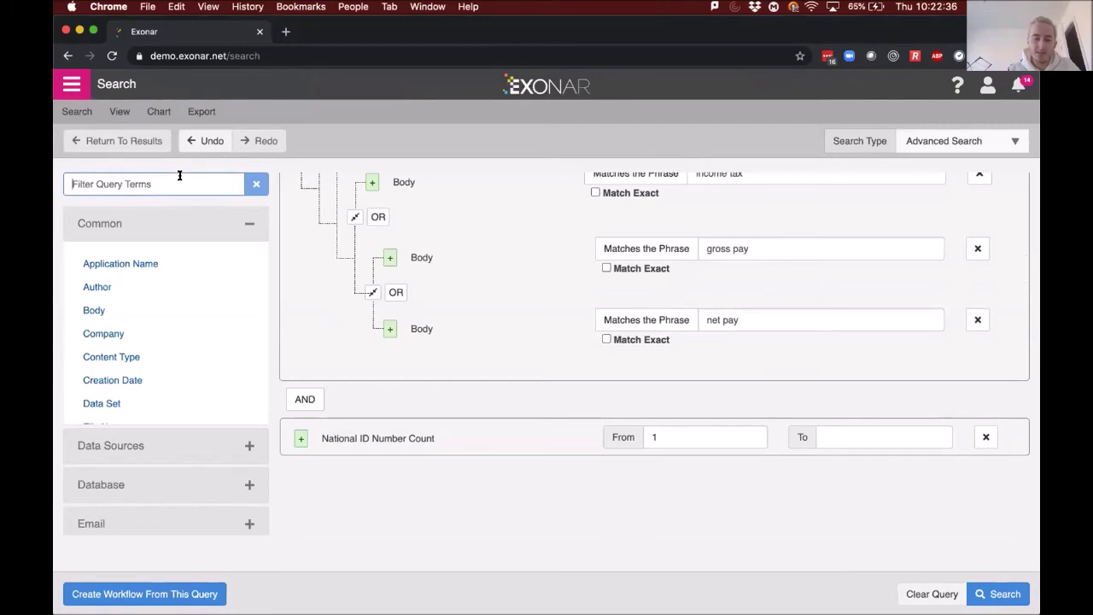
Add a Creation Date condition to the query that excludes the last 5 years as a relative date, and run the search.
left_click_drag(152, 260, 461, 493)
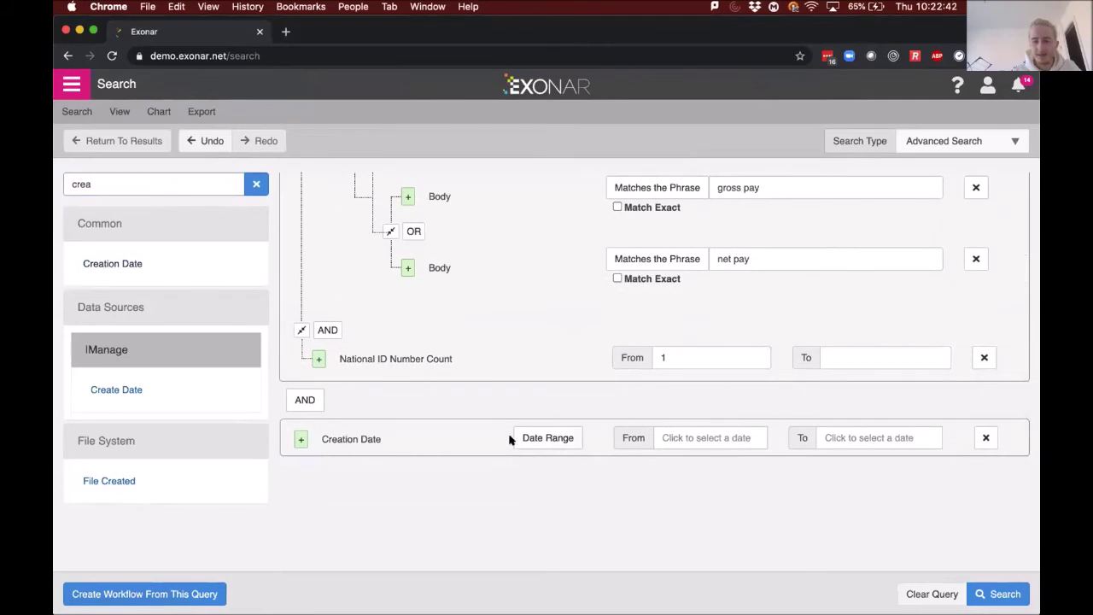
left_click(522, 438)
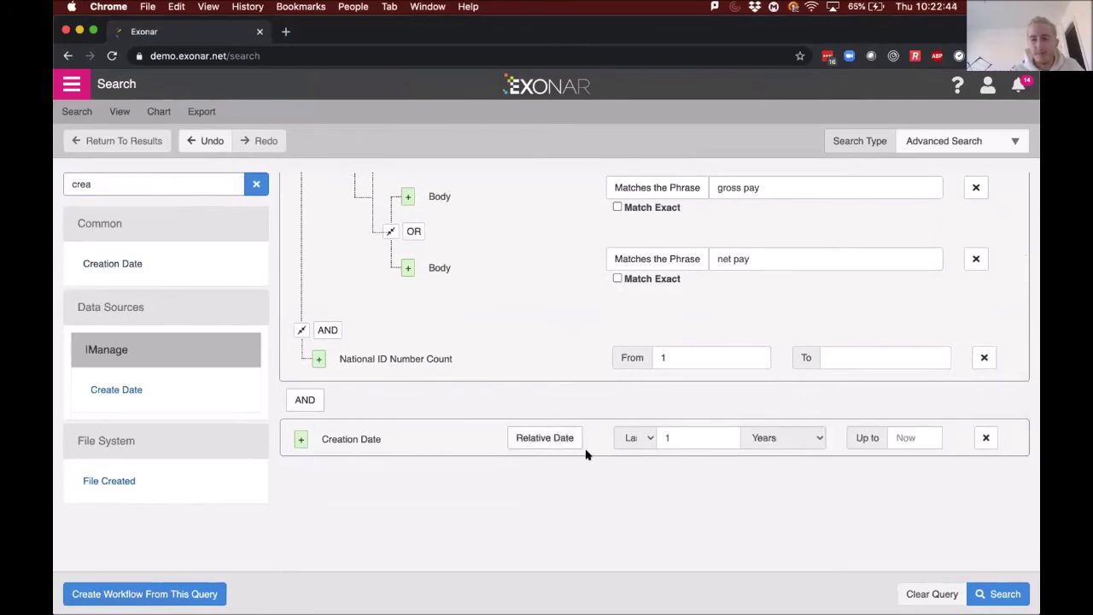
left_click(639, 438)
left_click(698, 443)
left_click(698, 443)
key("BackSpace")
type("5")
left_click(634, 465)
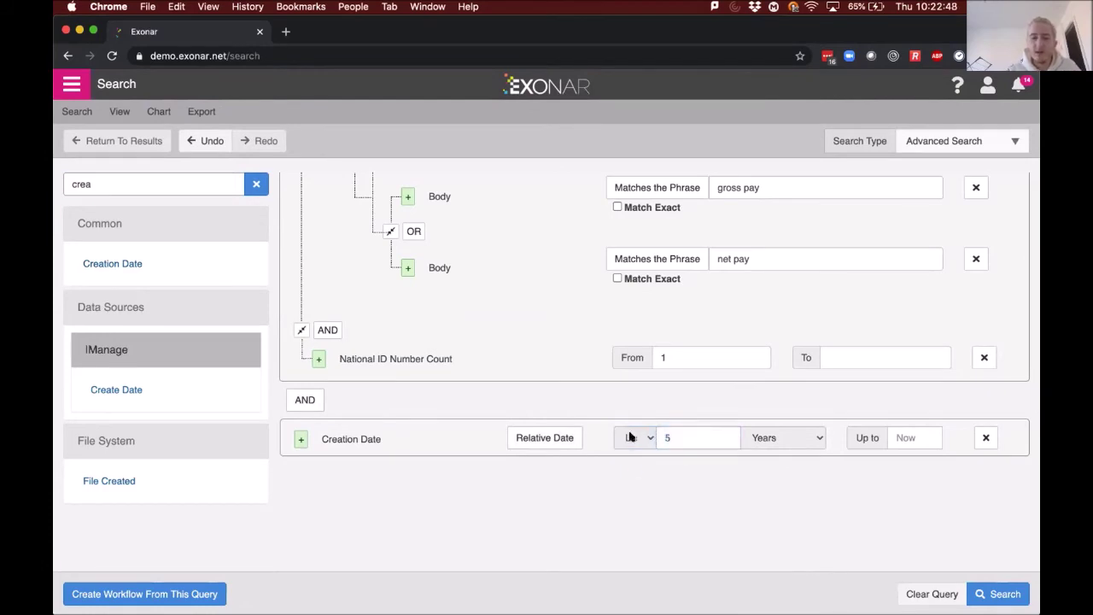
left_click(302, 439)
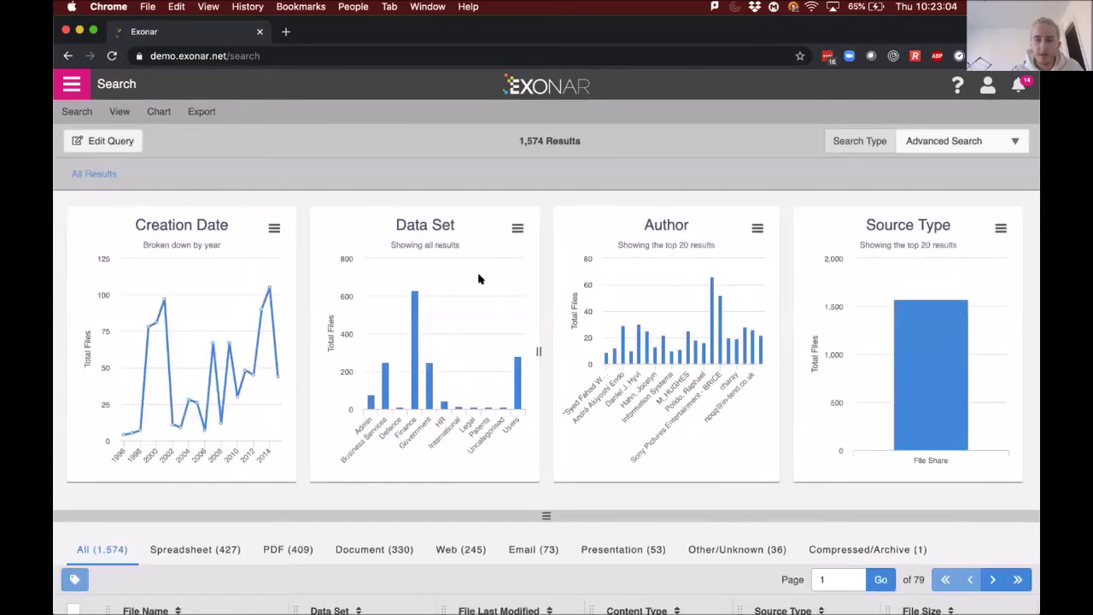
Reopen the query for editing and review its conditions down to the Creation Date exclusion.
left_click(99, 143)
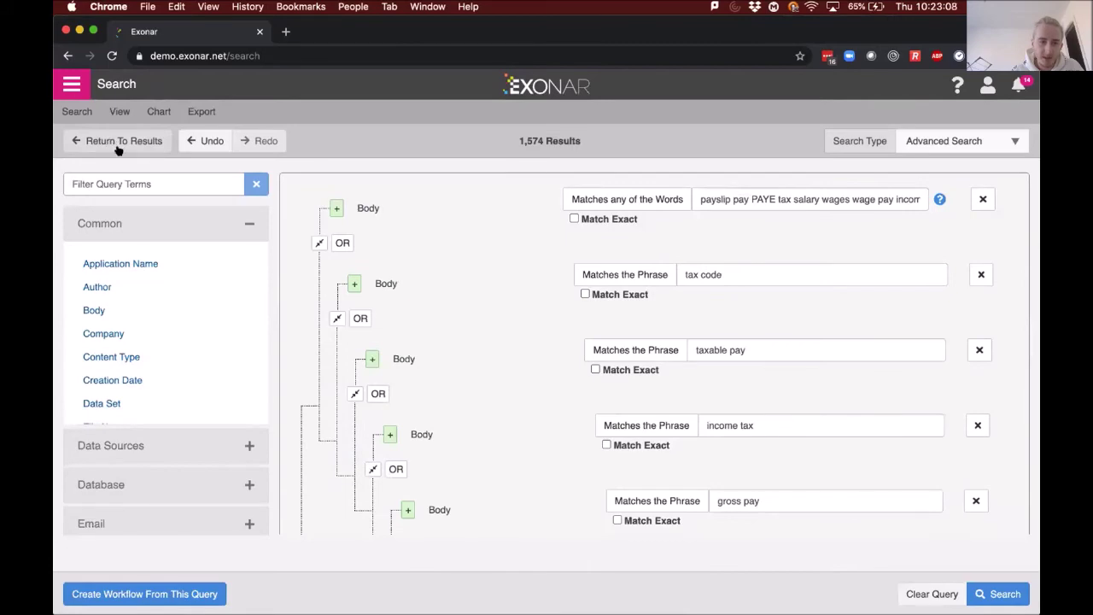
left_click(91, 143)
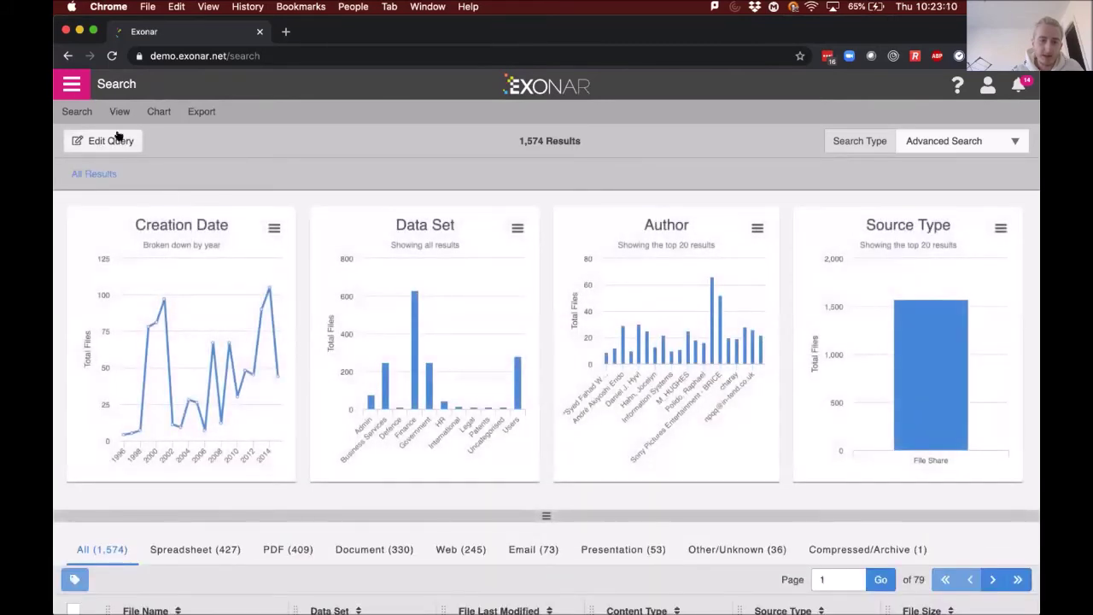
left_click(97, 142)
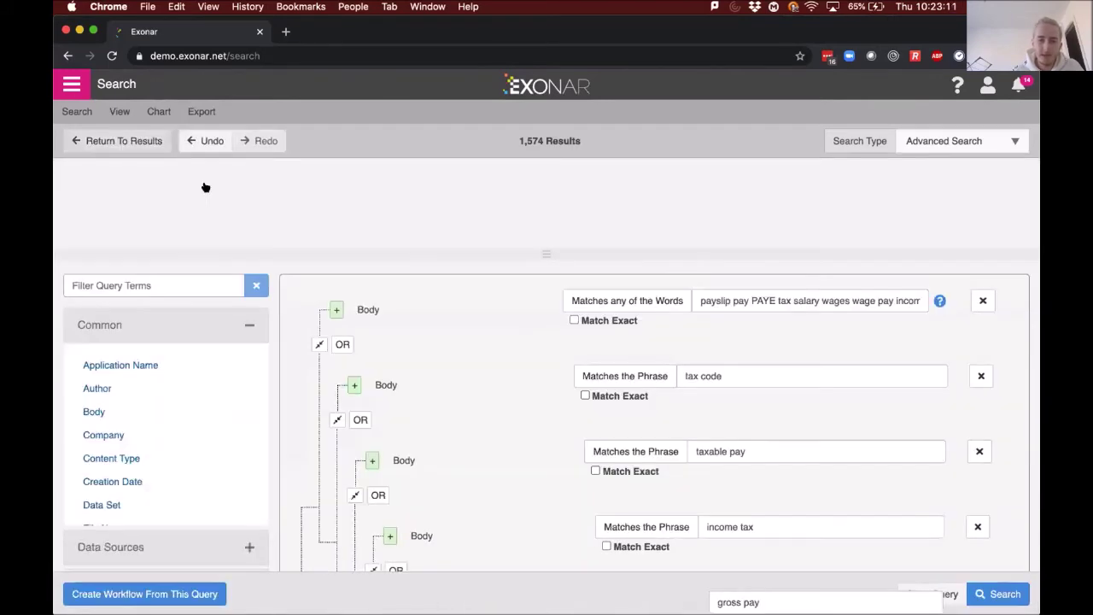
scroll(482, 401, "down", 5)
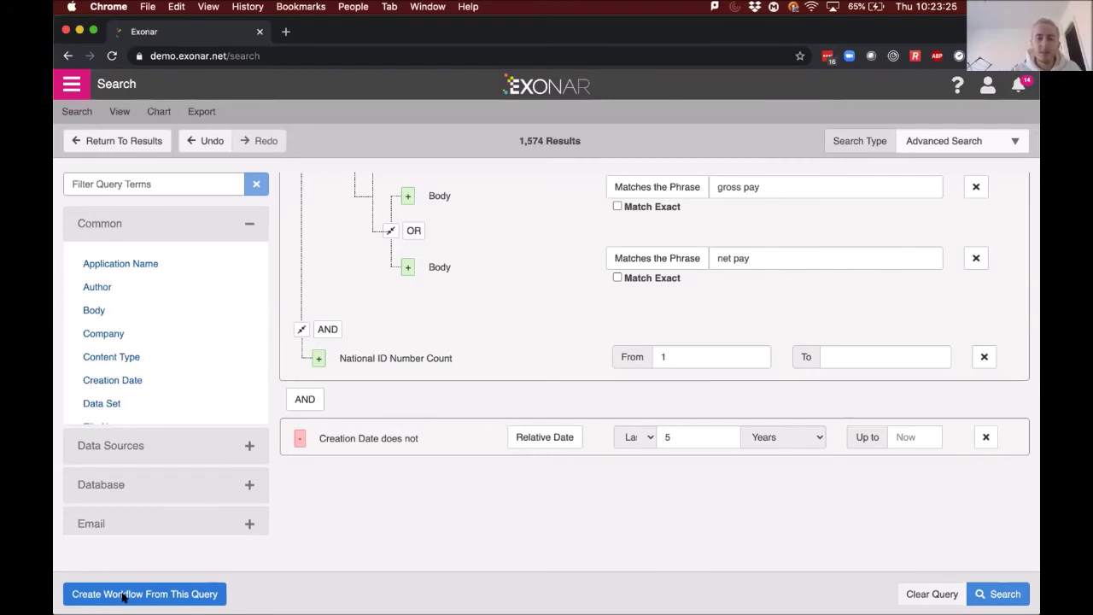
Start a new workflow from the current query with the name Test and the description Test.
left_click(122, 595)
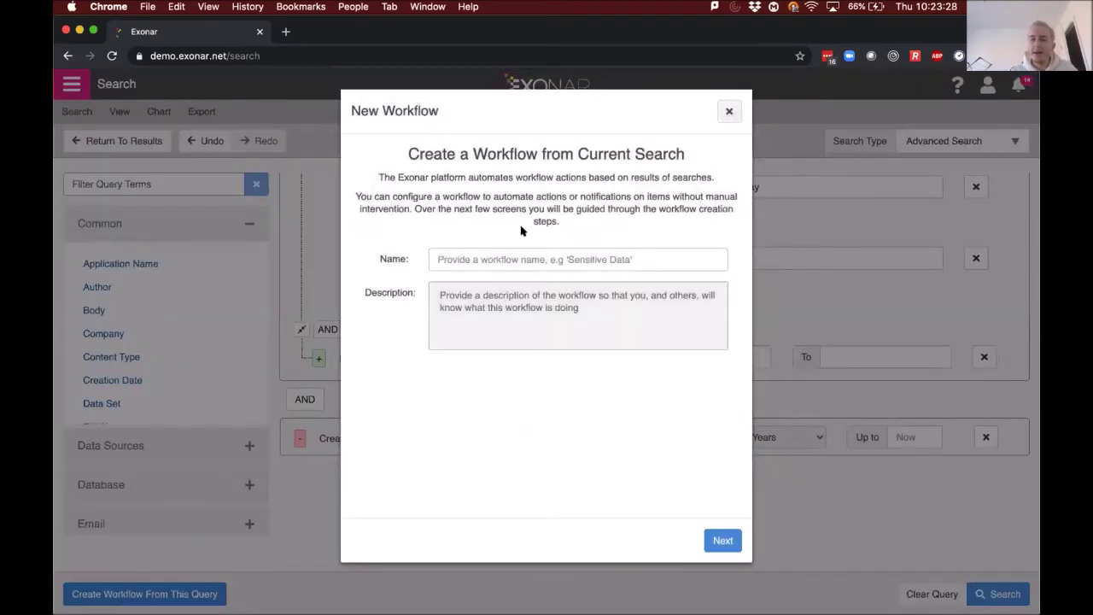
left_click(507, 253)
type("Test")
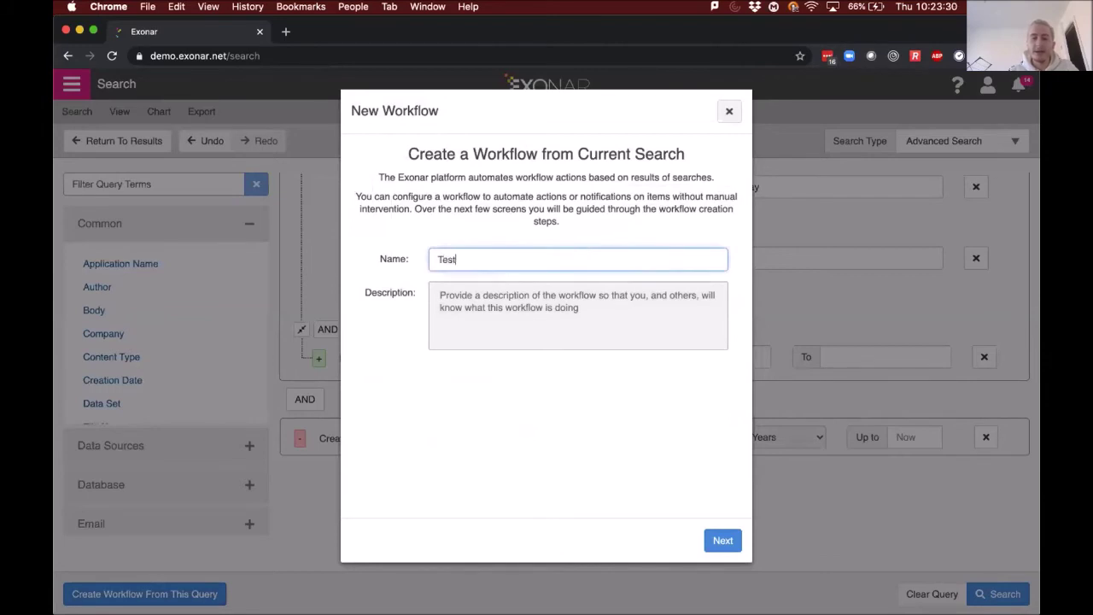
left_click(539, 301)
type("Test")
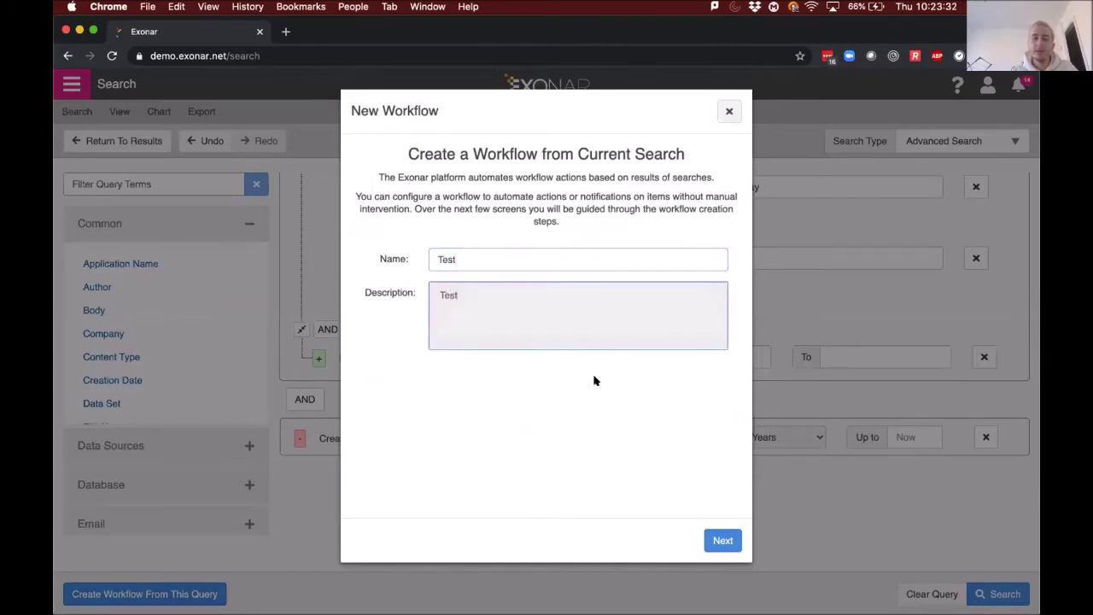
Keep the new workflow running automatically on a Daily schedule.
left_click(721, 541)
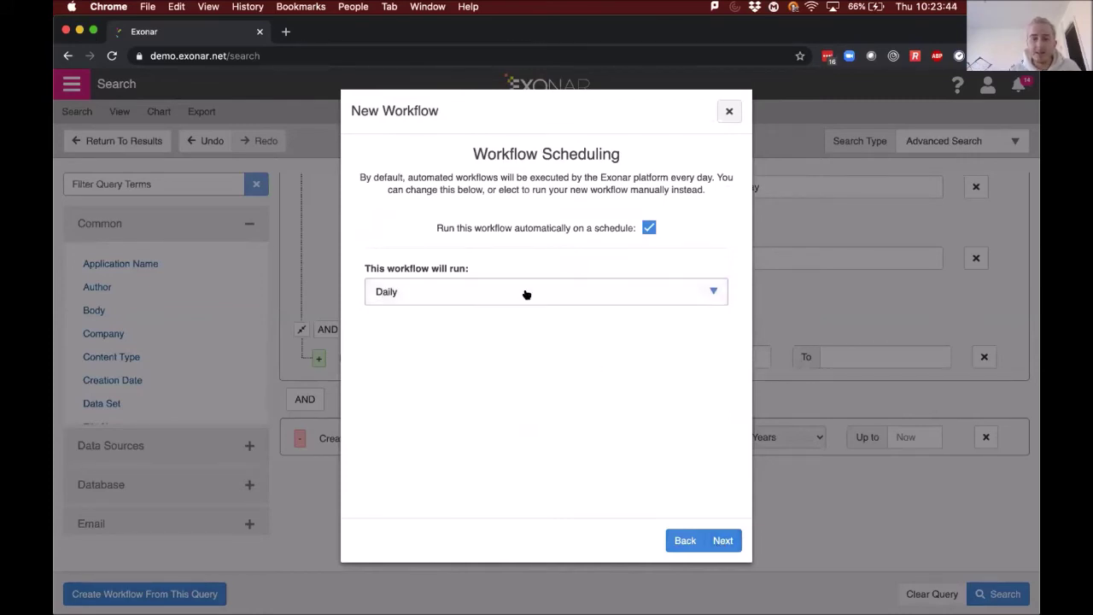
left_click(524, 294)
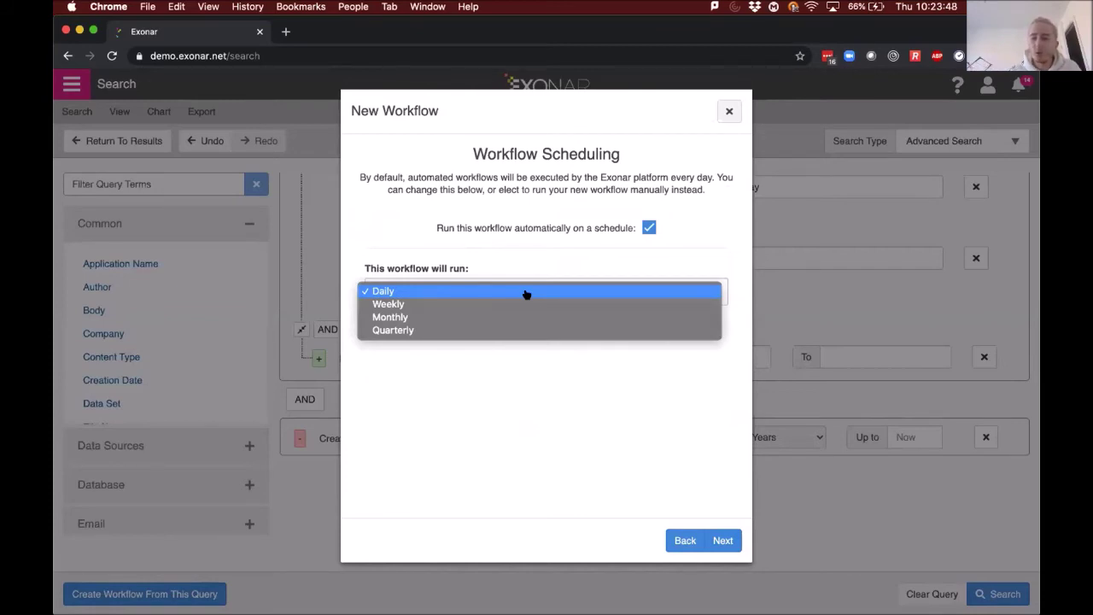
left_click(513, 391)
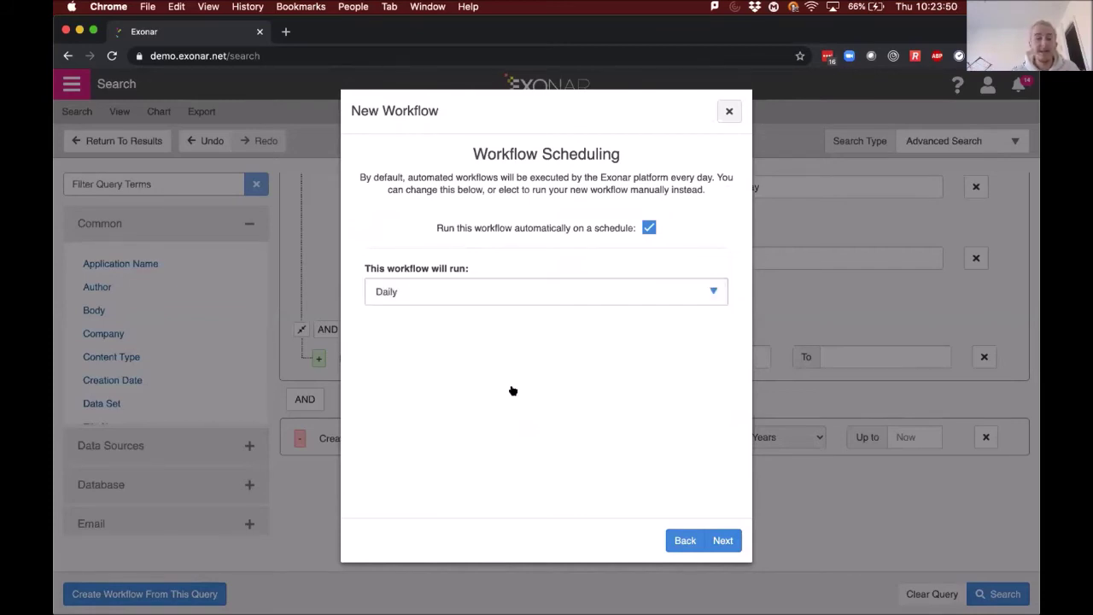
left_click(723, 540)
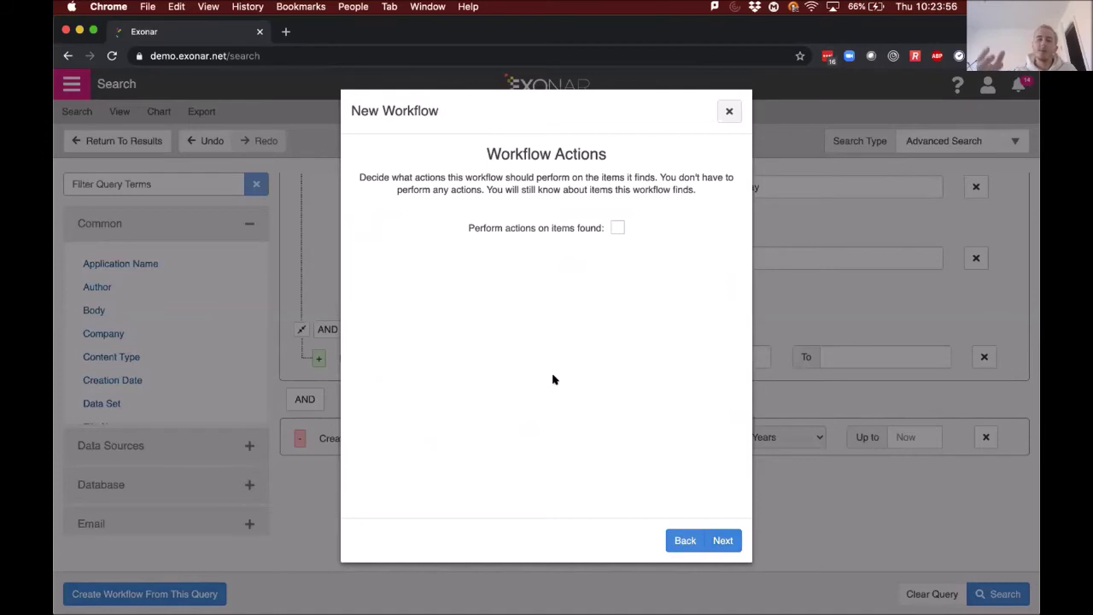
Set the workflow to perform a Tag action that tags the items it finds with Payslips.
left_click(618, 228)
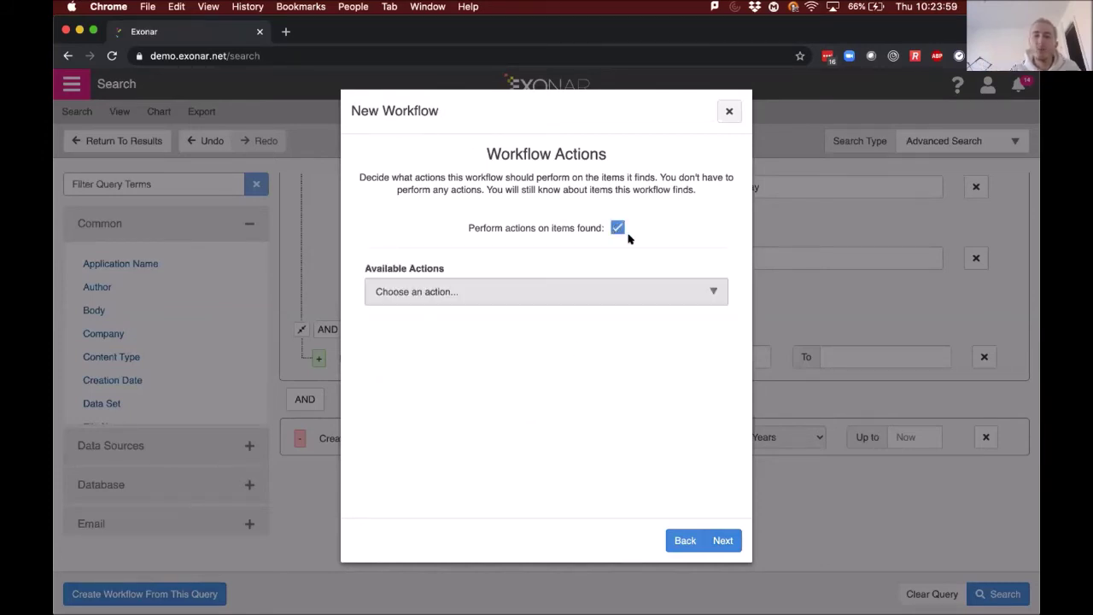
left_click(679, 289)
left_click(665, 309)
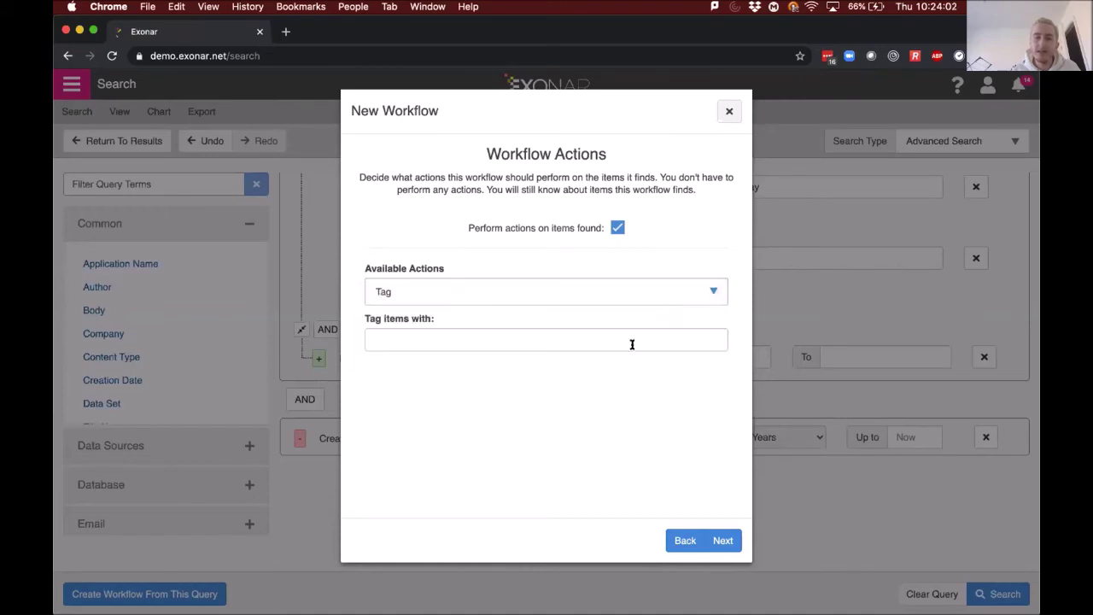
left_click(548, 342)
type("Pa")
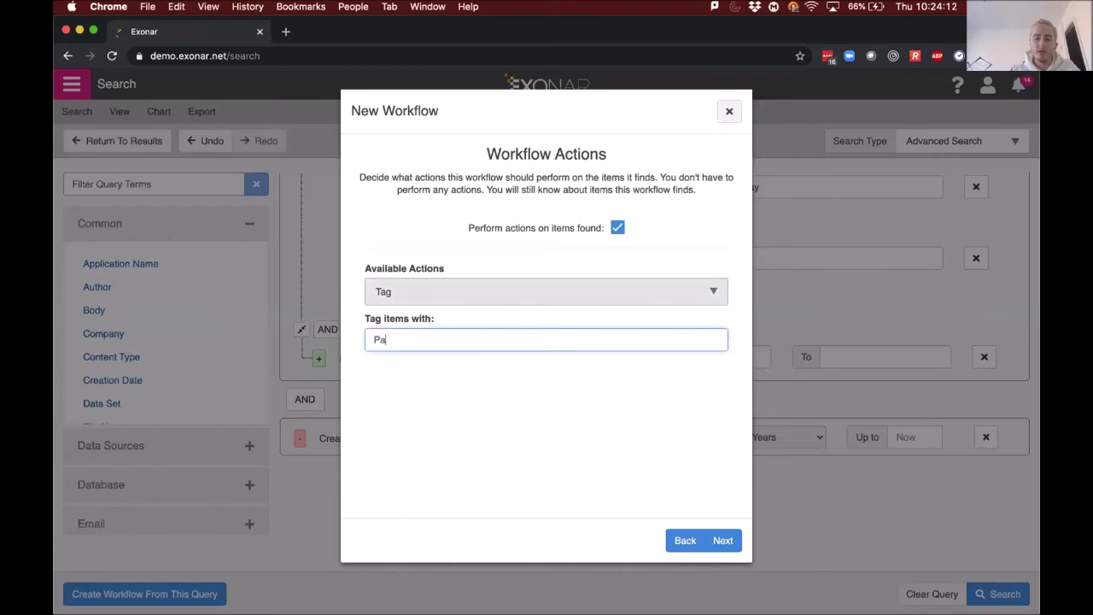
type("yload")
key("BackSpace")
key("BackSpace")
key("BackSpace")
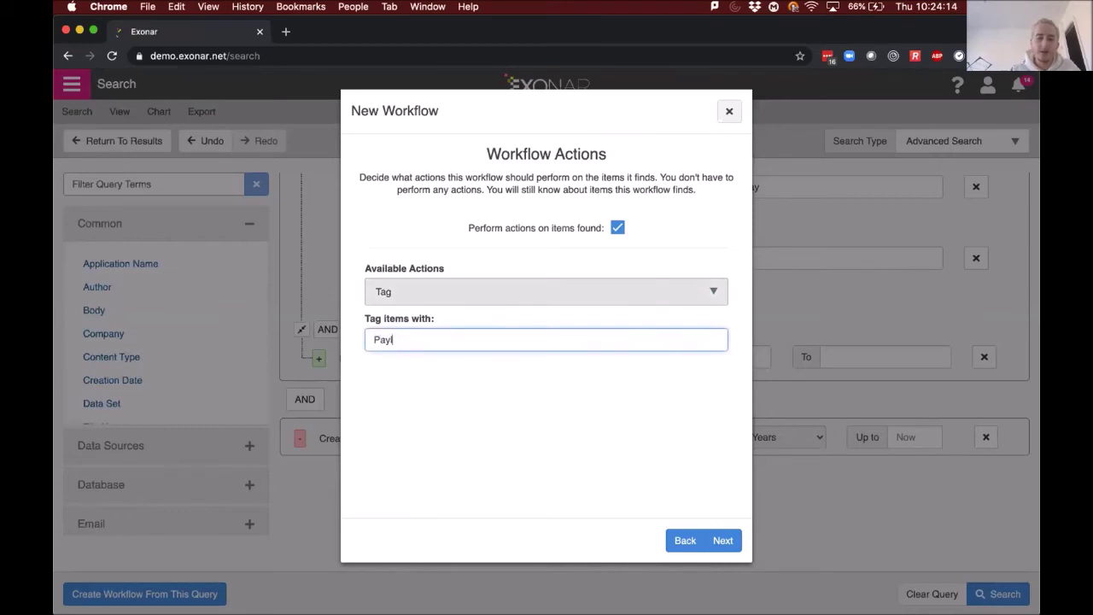
type("slips")
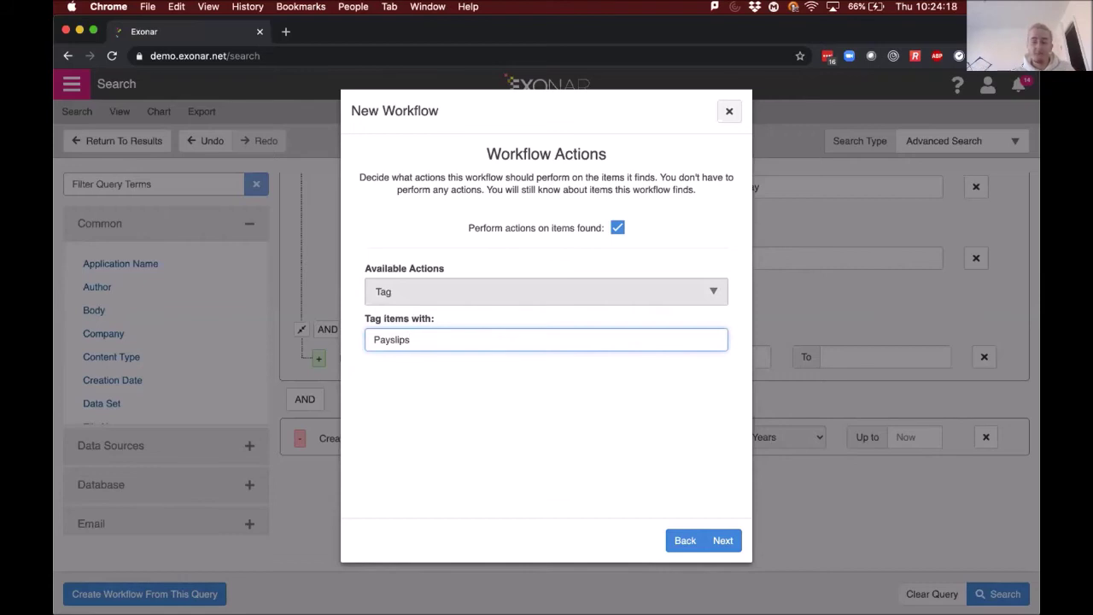
left_click(728, 532)
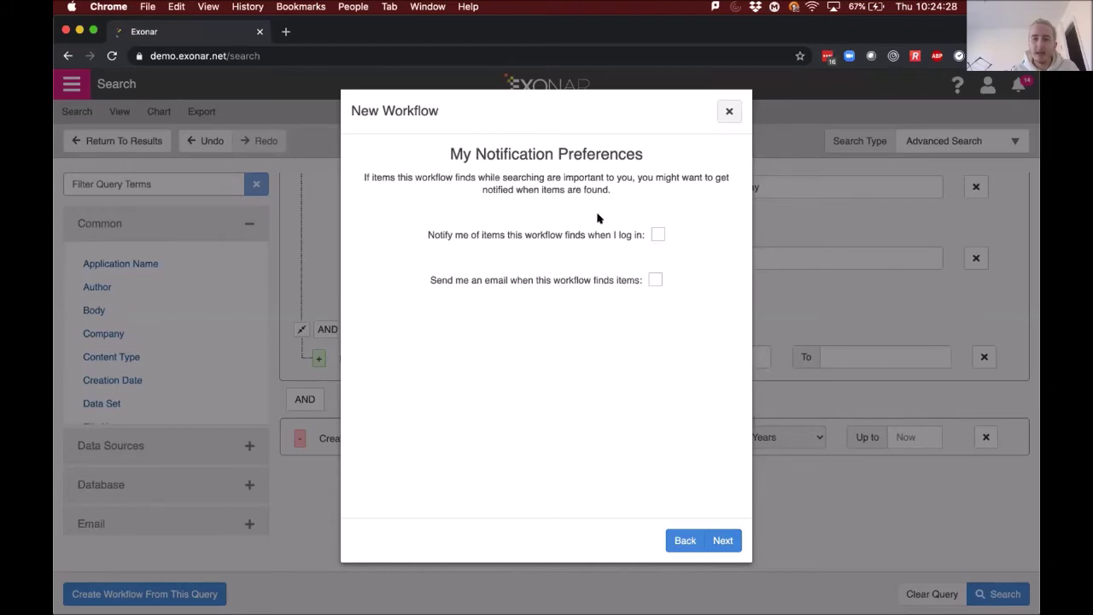
Enable both the login notification and the email notification for items the workflow finds.
left_click(656, 235)
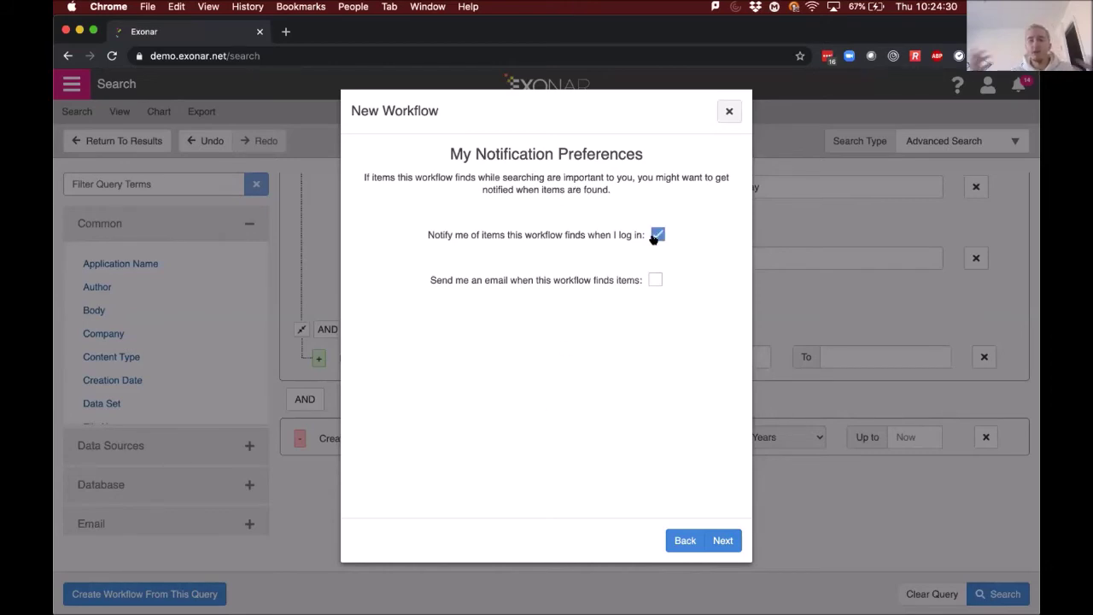
left_click(652, 280)
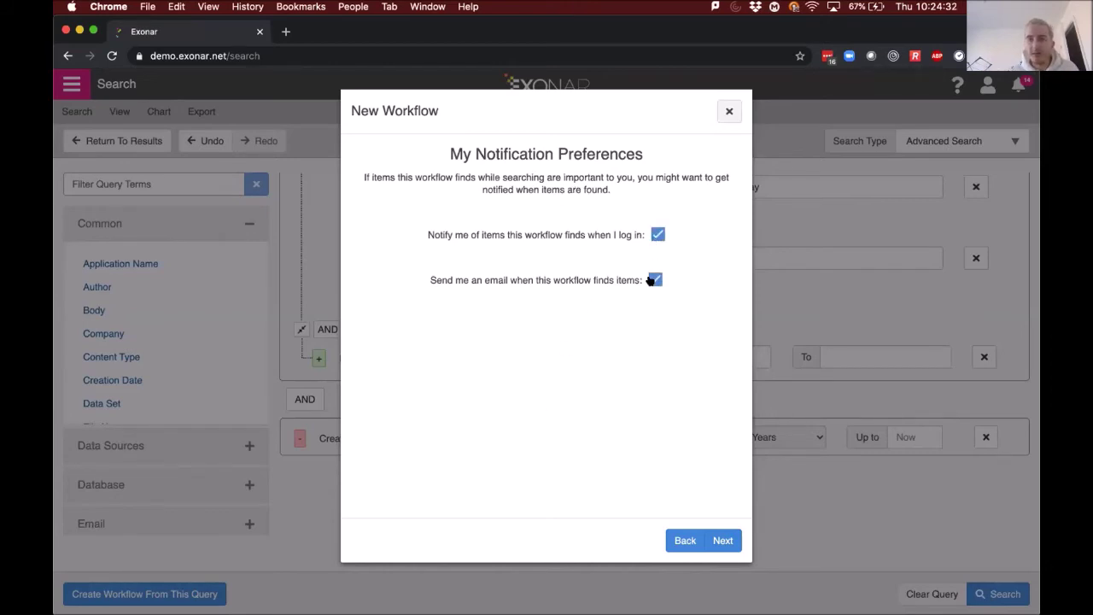
left_click(715, 538)
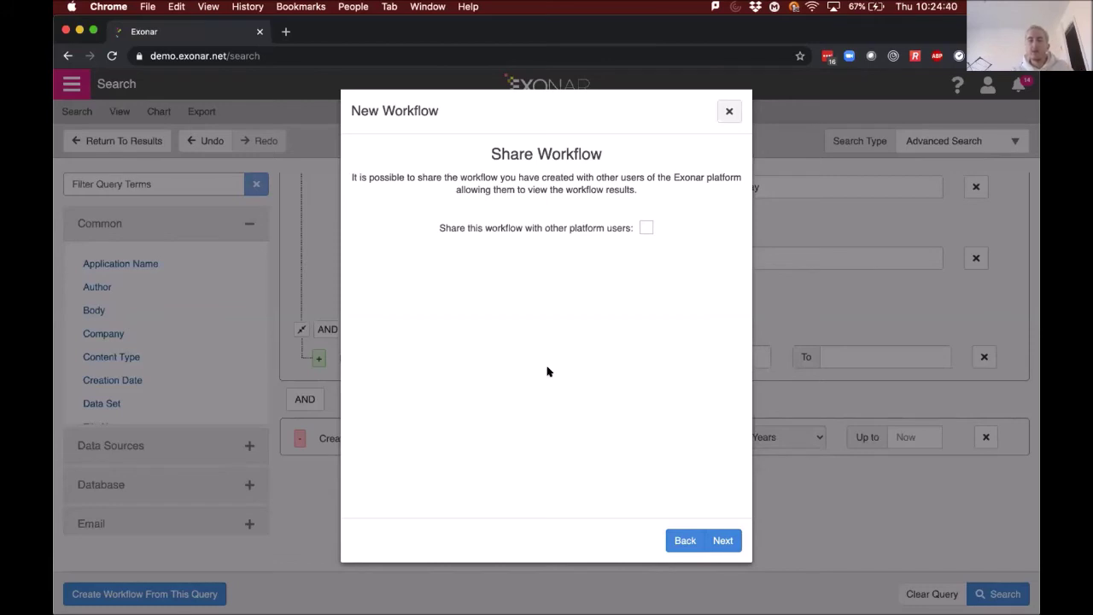
Share the workflow with another platform user, found by first name, giving that user View permission only.
left_click(645, 228)
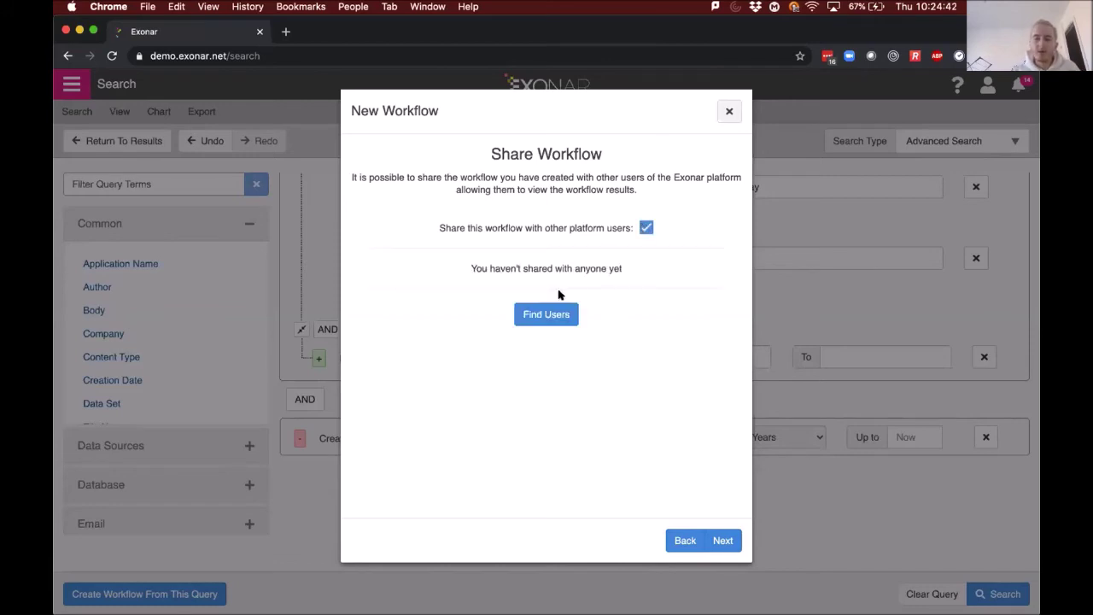
left_click(543, 312)
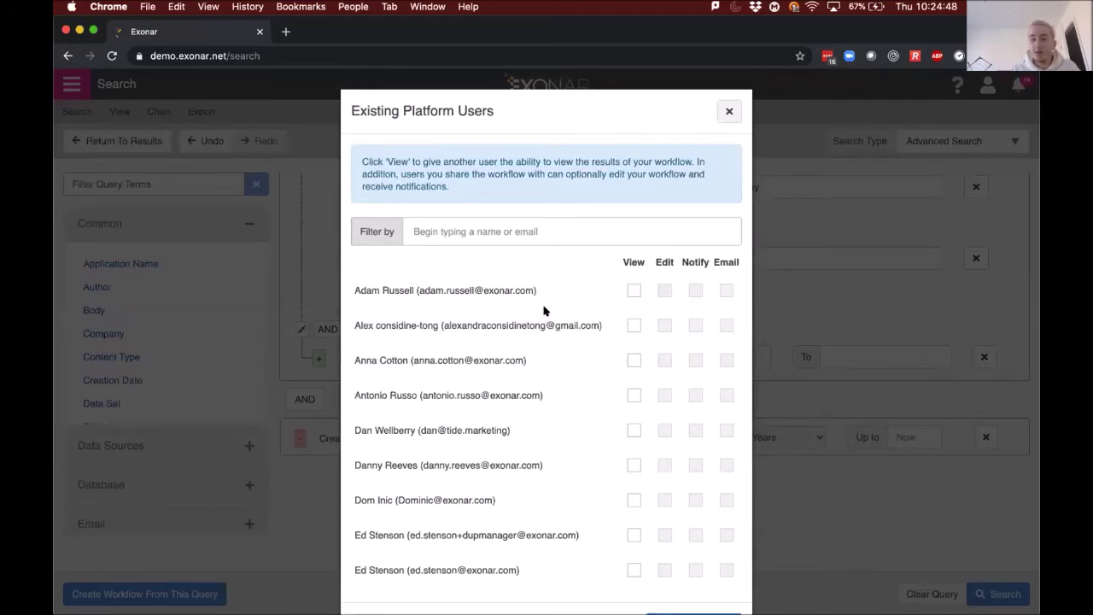
left_click(511, 216)
type("james")
left_click(633, 292)
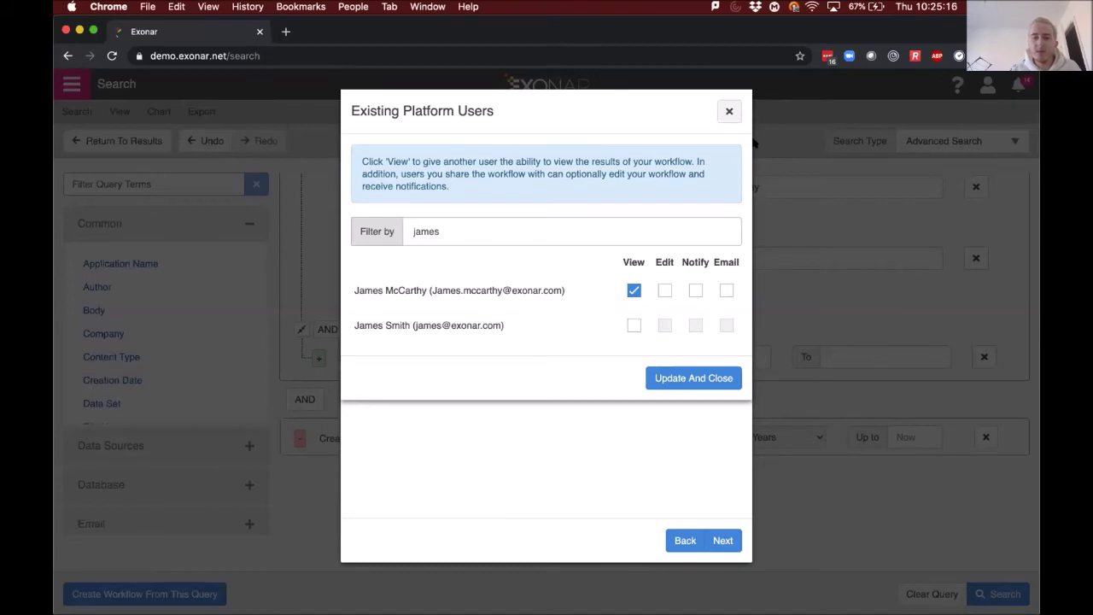
left_click(681, 381)
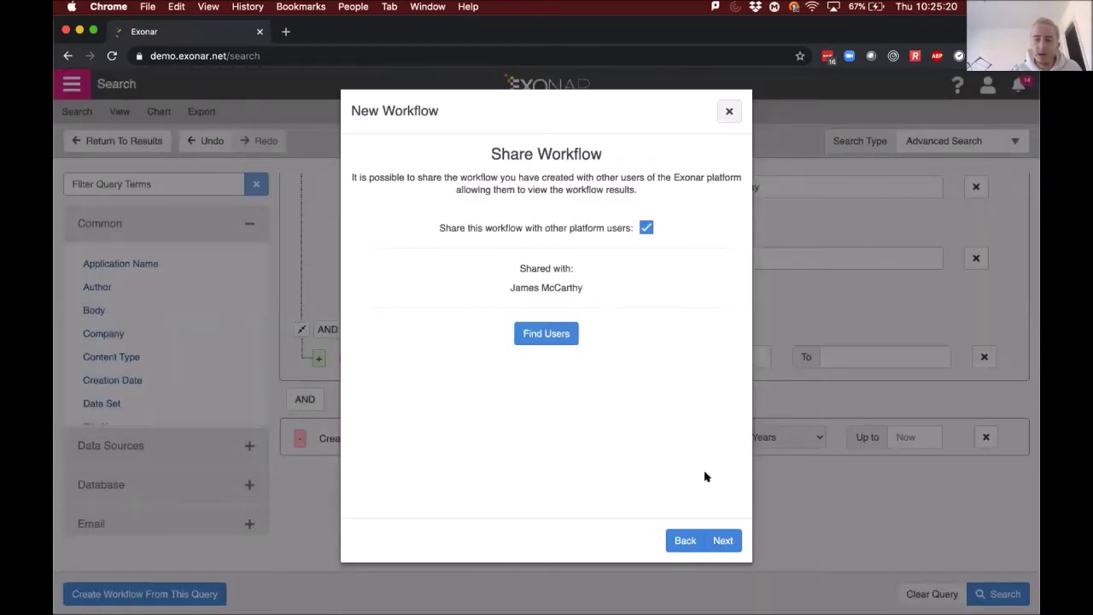
Keep the default notification email, review the workflow's confirmation summary, and close the wizard without creating the workflow.
left_click(716, 536)
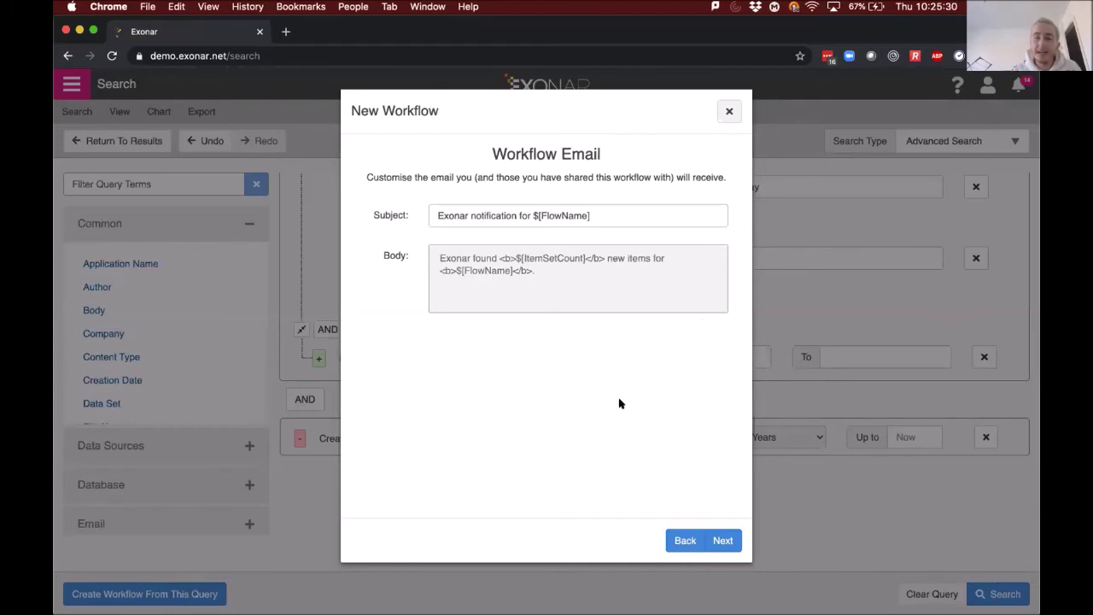
left_click(712, 544)
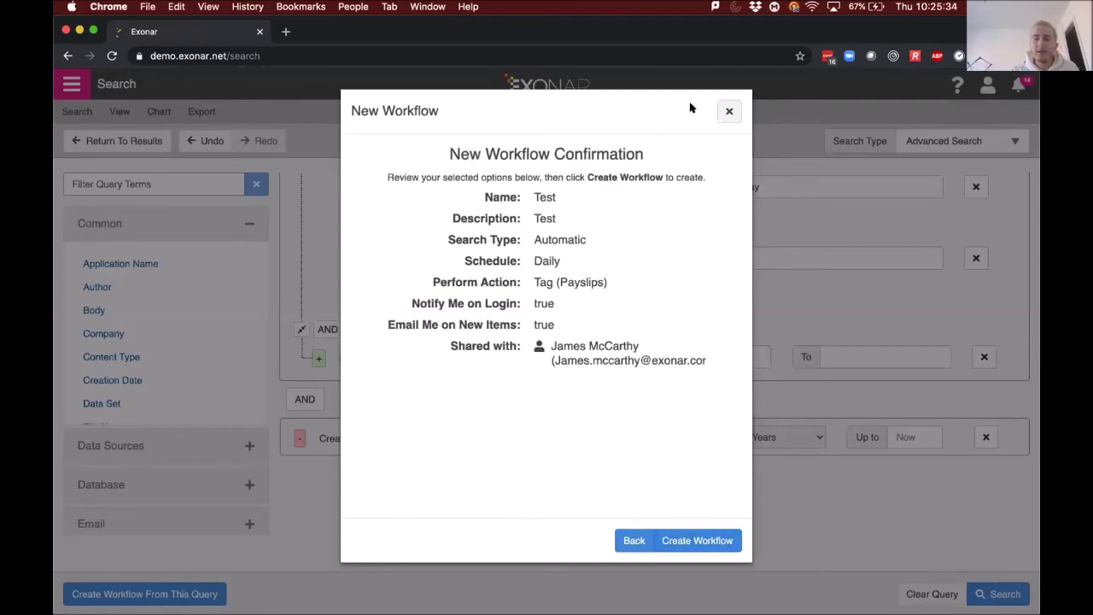
left_click(729, 111)
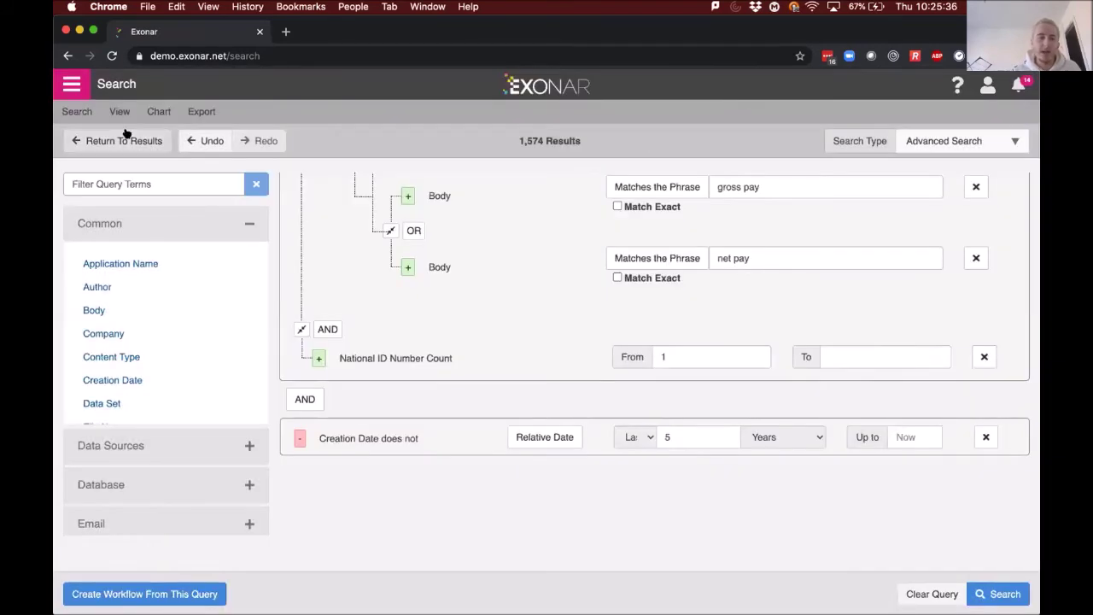
Open the Passwords discovered workflow from Automated Workflows and review its search, action, permissions and overview settings.
left_click(71, 84)
left_click(148, 206)
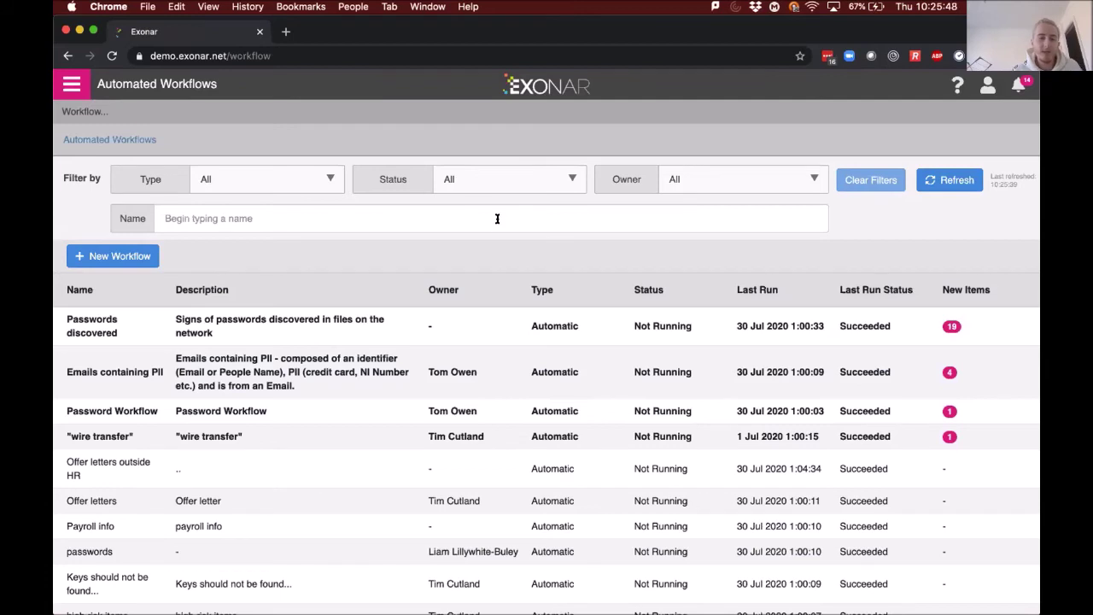
left_click(365, 328)
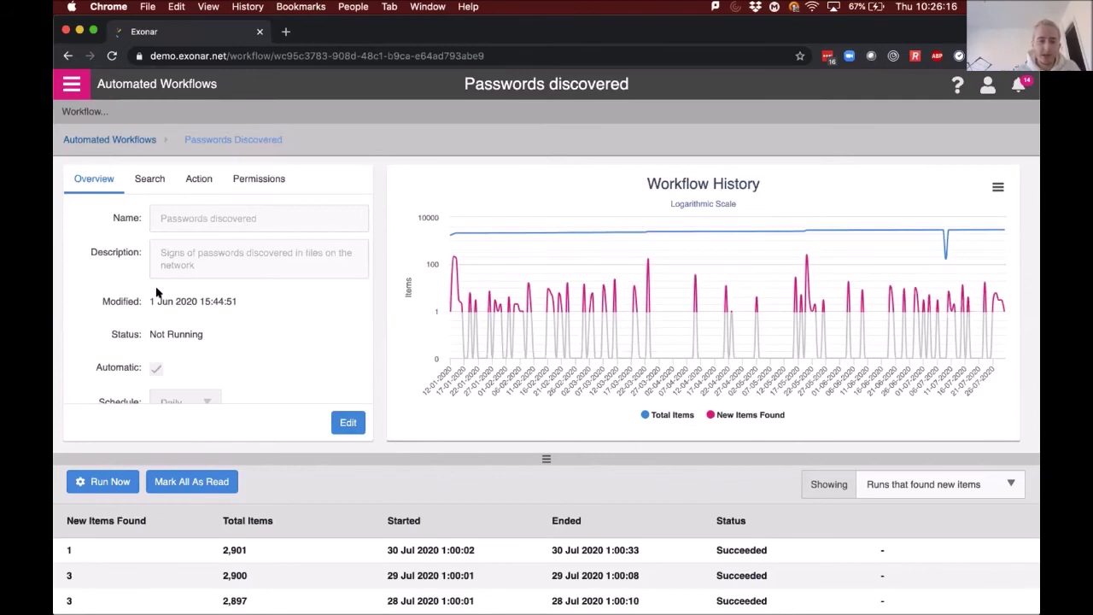
left_click(151, 178)
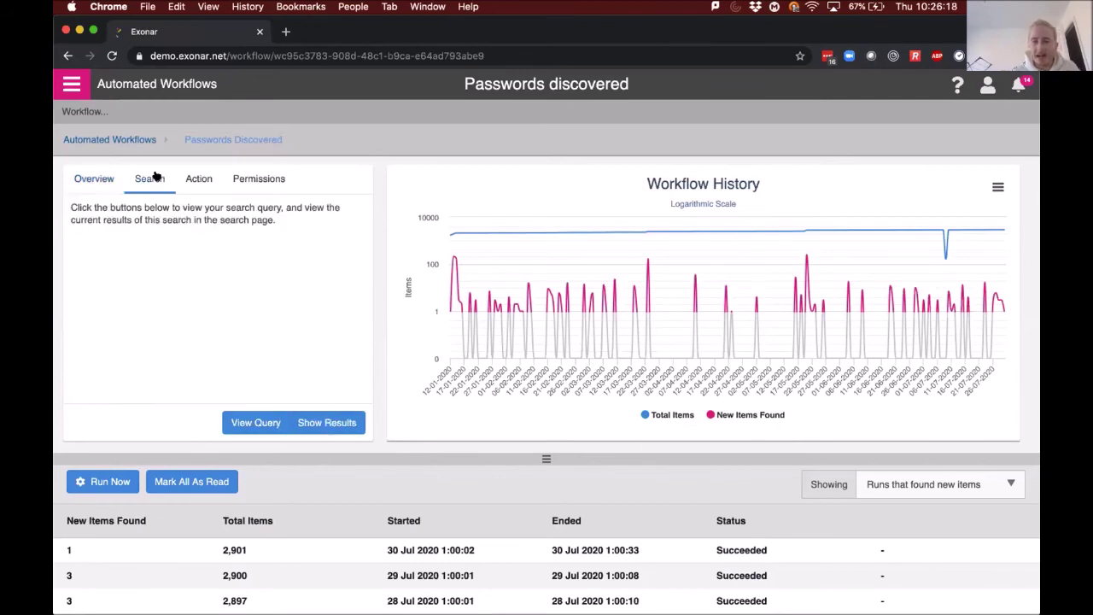
left_click(203, 179)
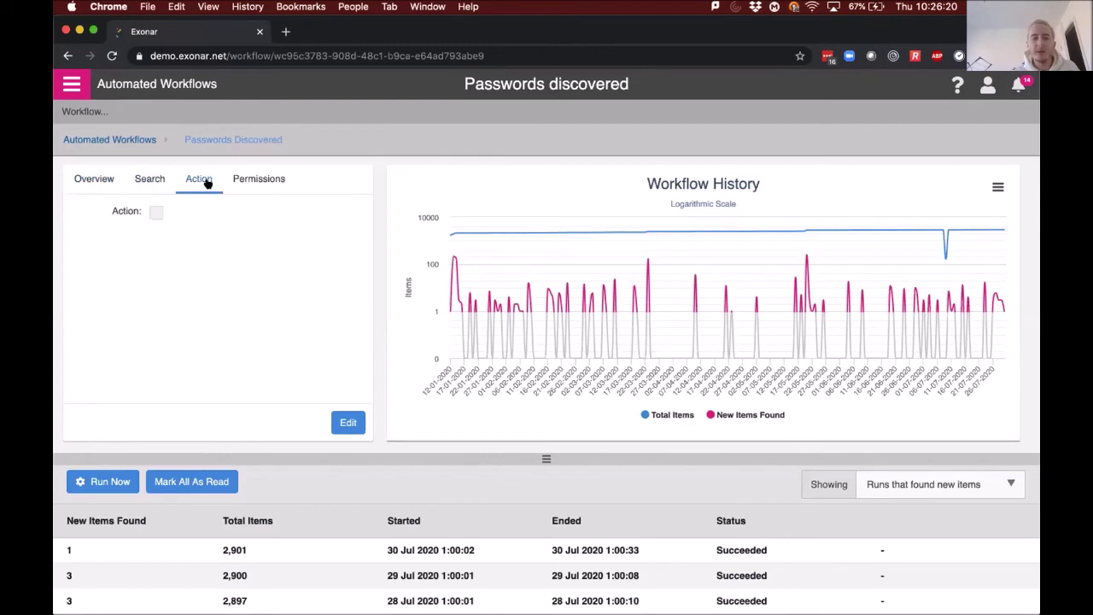
left_click(239, 178)
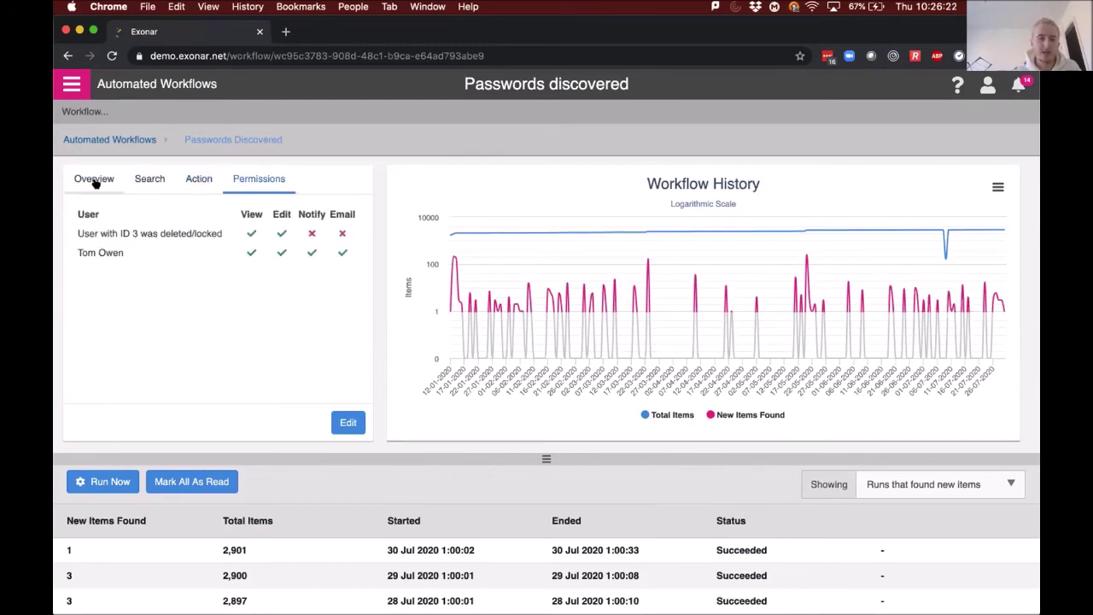
left_click(94, 181)
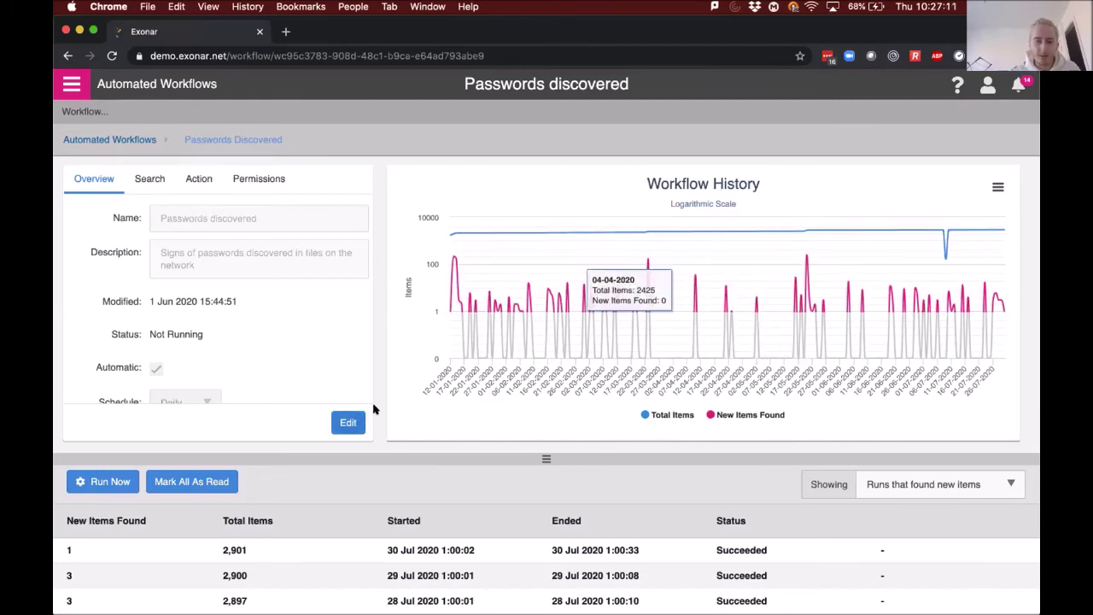
Look through the workflow's run history and view the items found by the earliest run, 12 January 2020.
scroll(373, 409, "down", 2)
scroll(373, 401, "down", 5)
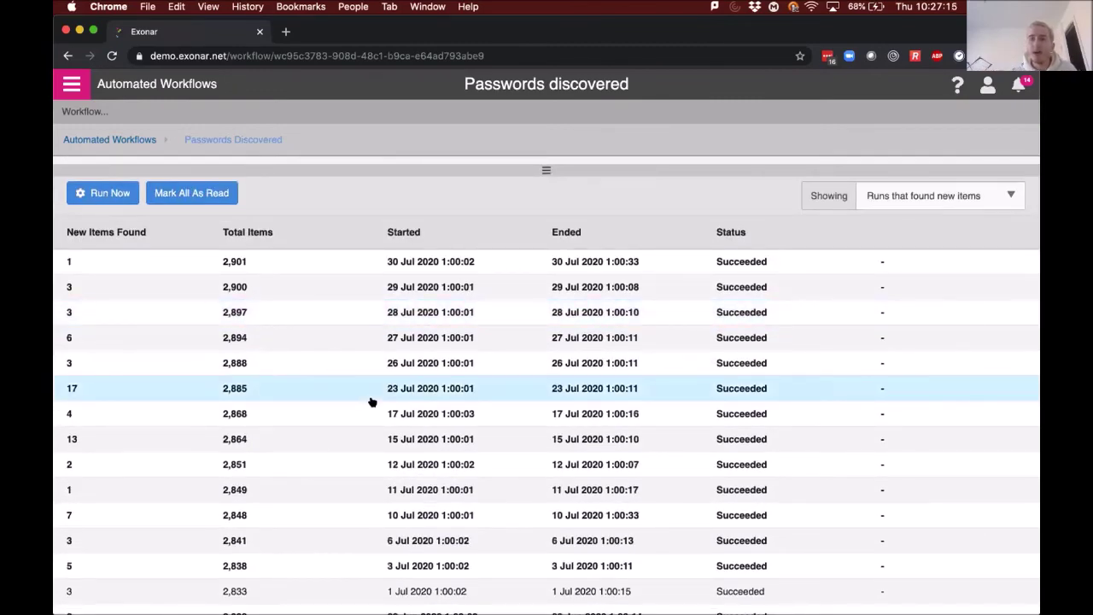
scroll(372, 402, "down", 20)
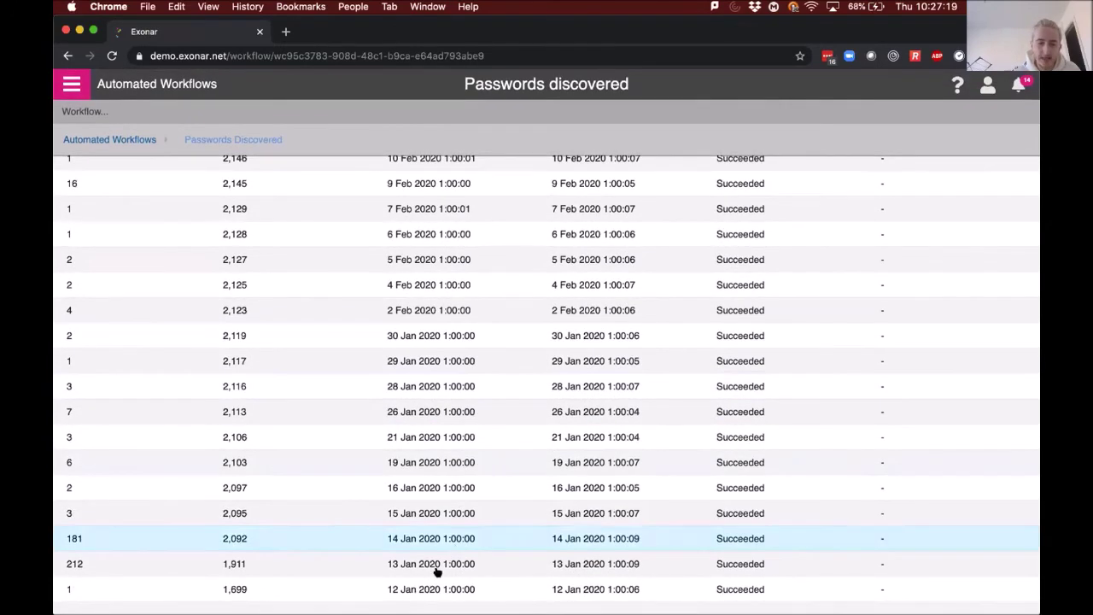
left_click(423, 589)
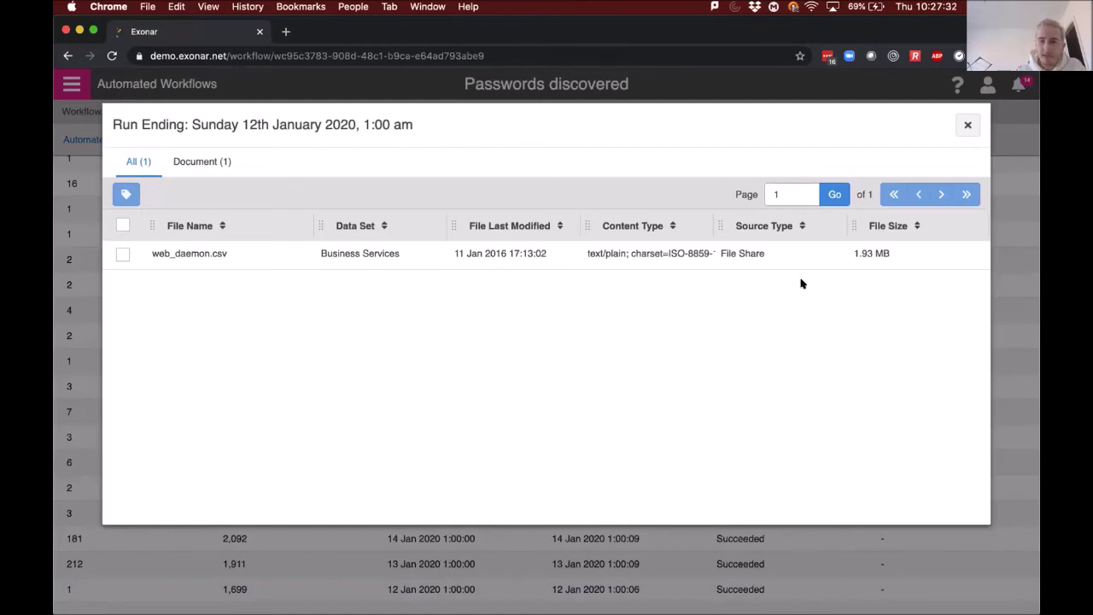
left_click(967, 124)
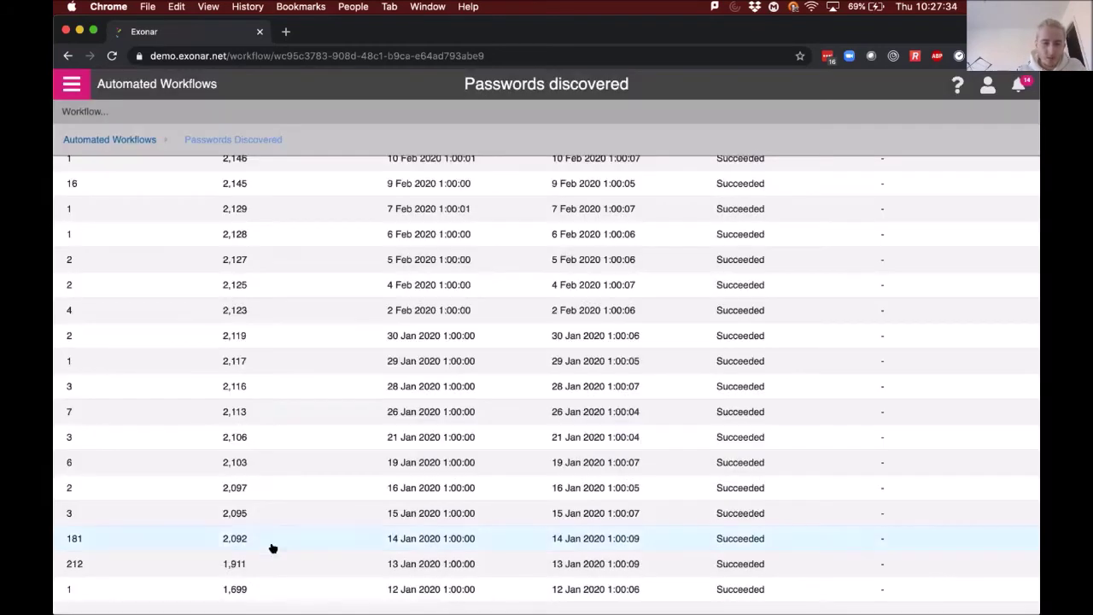
In the items of the 13 January 2020 run, try selecting all of them, then select only files 6270 and 8048.
left_click(267, 564)
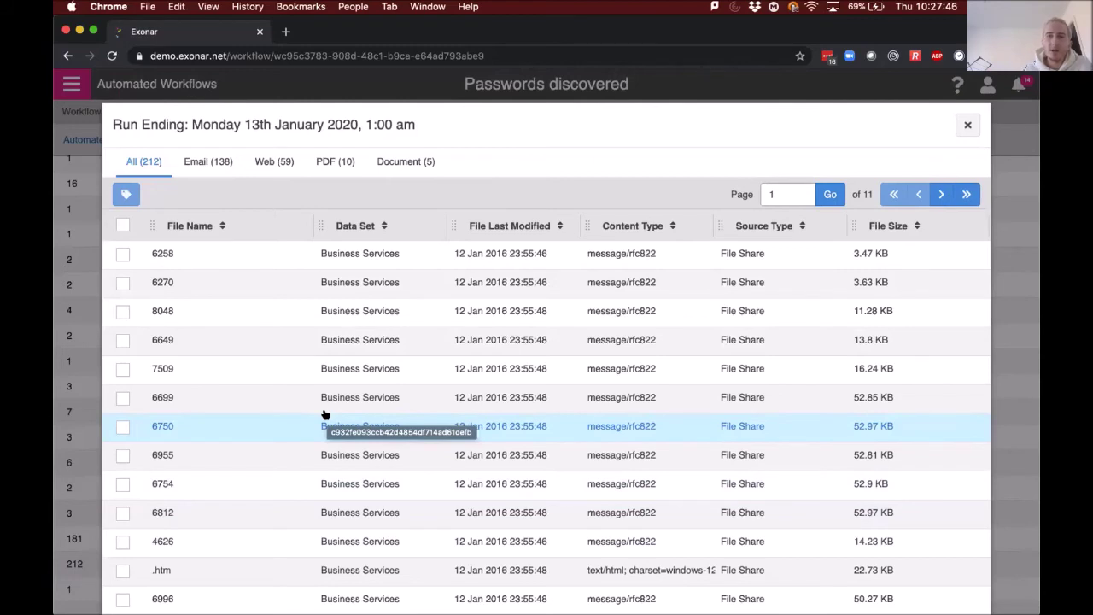
left_click(121, 224)
left_click(121, 225)
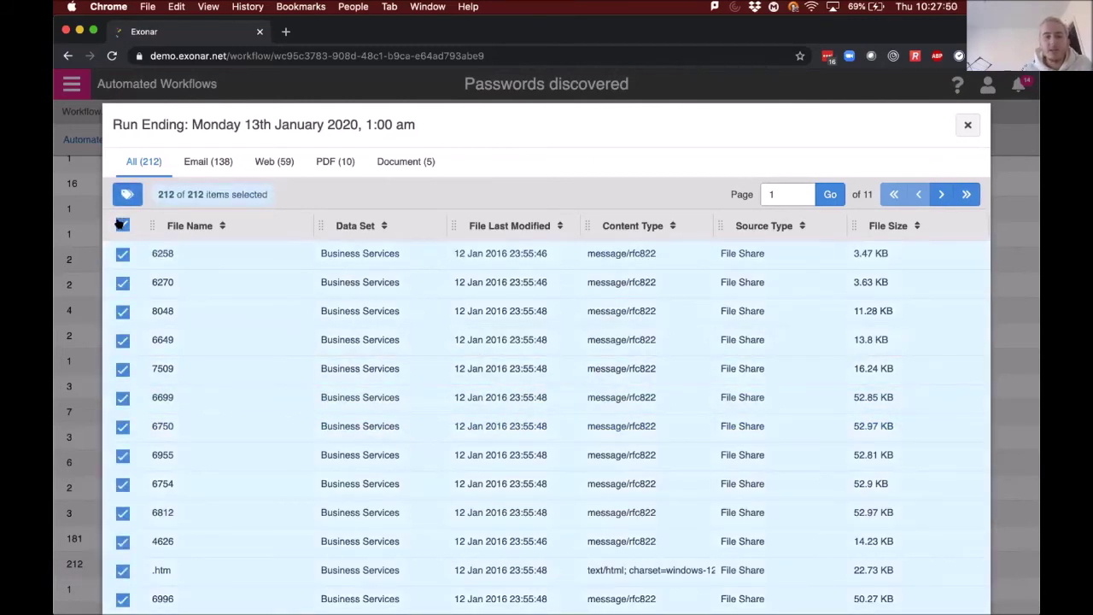
left_click(122, 282)
left_click(121, 311)
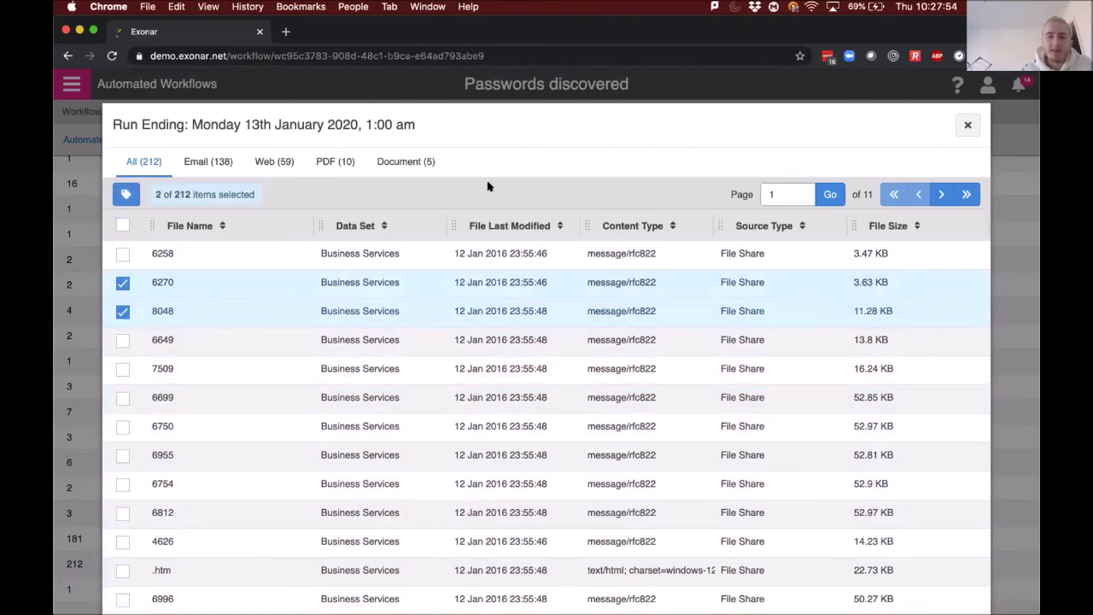